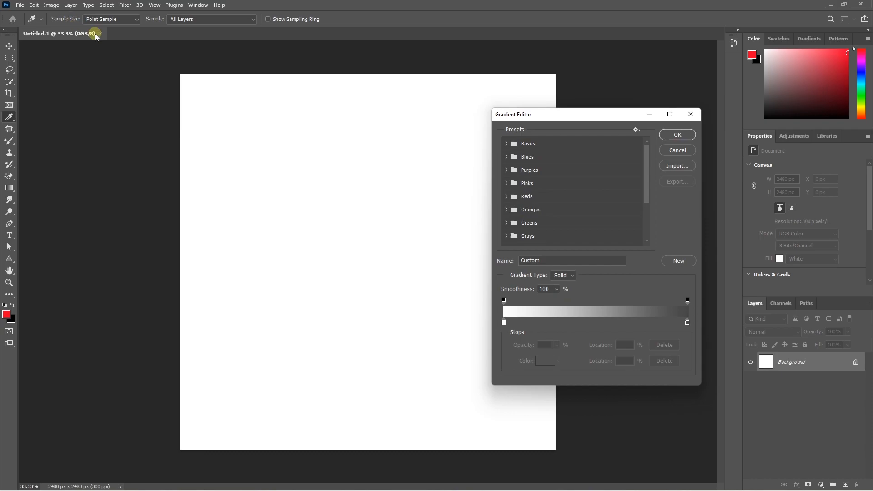
Step: Set the gradient's end colour stop to dark grey 464646 and accept the white-to-grey gradient
double_click(687, 322)
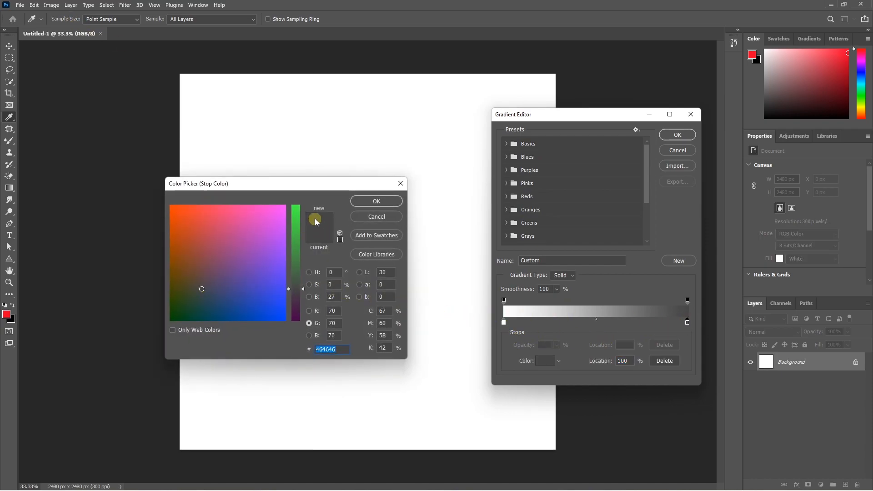
left_click(380, 200)
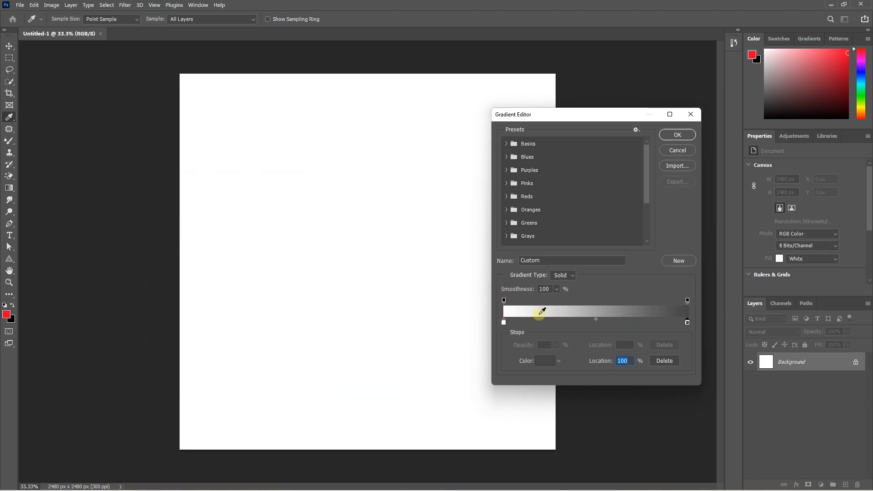
key("Return")
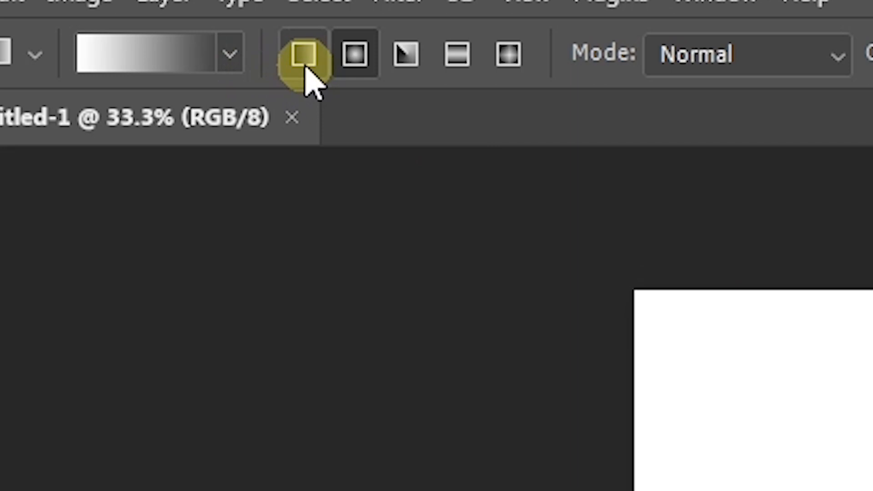
Step: Fill the Background with a radial gradient running from the canvas centre out past its upper edge
left_click(357, 54)
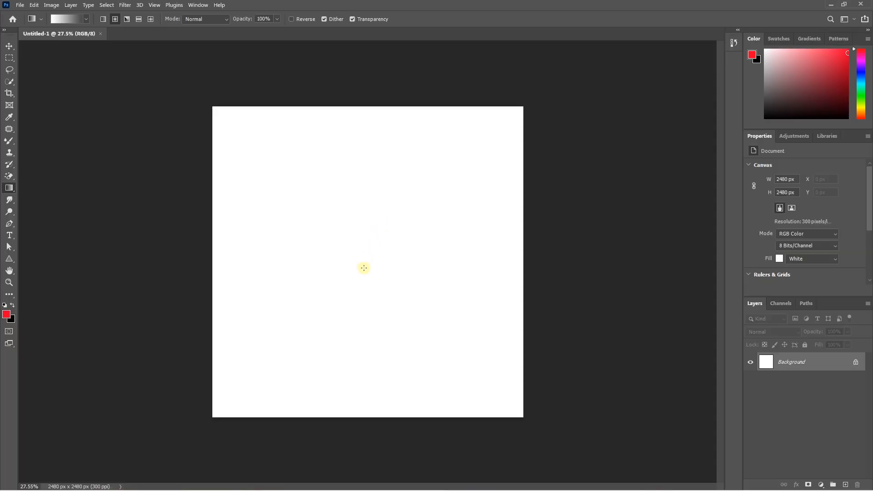
left_click_drag(364, 268, 362, 56)
key("v")
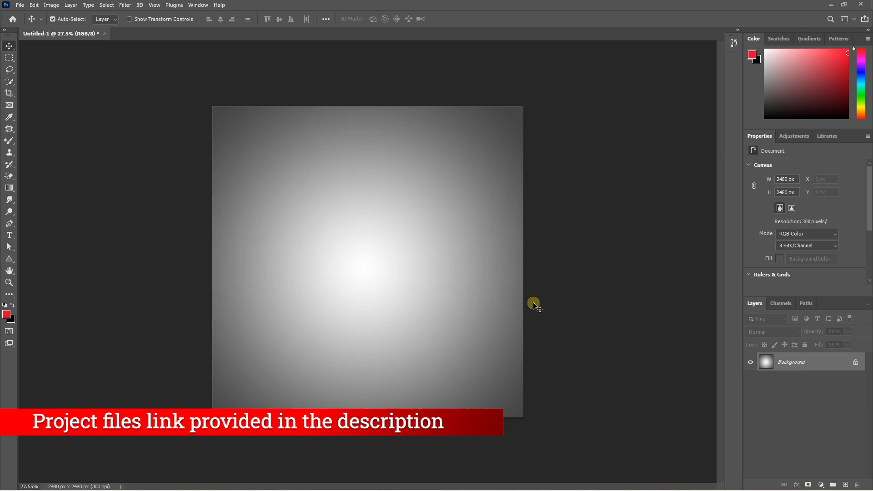
Step: Open the car image Daco_4648203.png as a separate document
left_click(398, 483)
left_click_drag(588, 150, 282, 34)
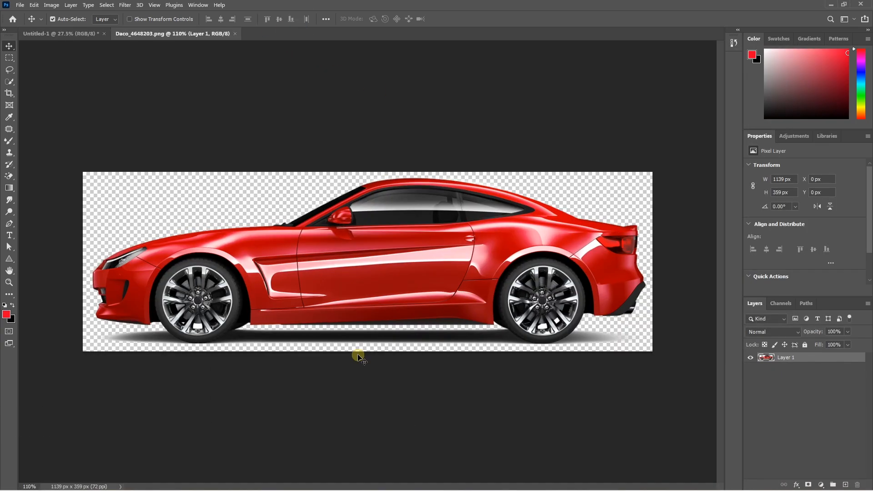
scroll(109, 352, "up", 5)
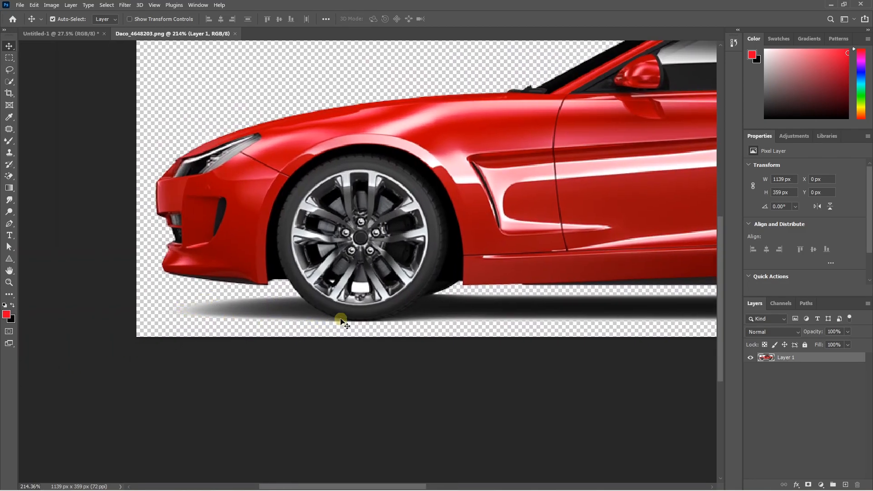
scroll(211, 335, "down", 5)
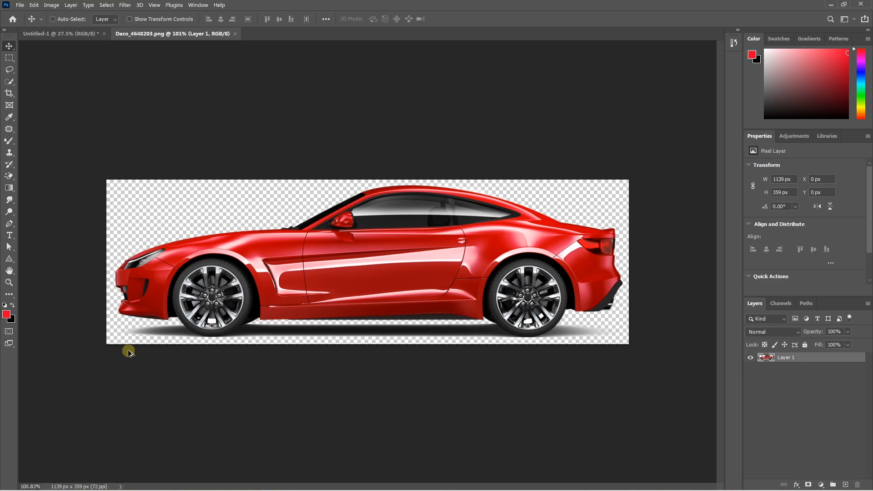
left_click_drag(128, 349, 396, 349)
Step: Start a Pen tool path above the front shadow, following the front tyre's lower edge to the sill behind it
key("p")
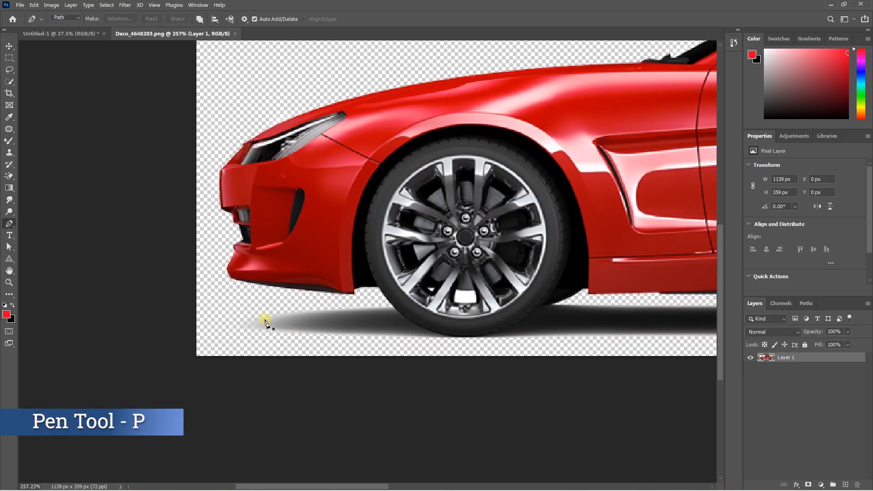
scroll(226, 336, "down", 1)
scroll(257, 329, "up", 2)
left_click(250, 291)
left_click(337, 289)
left_click(378, 289)
scroll(470, 333, "up", 2)
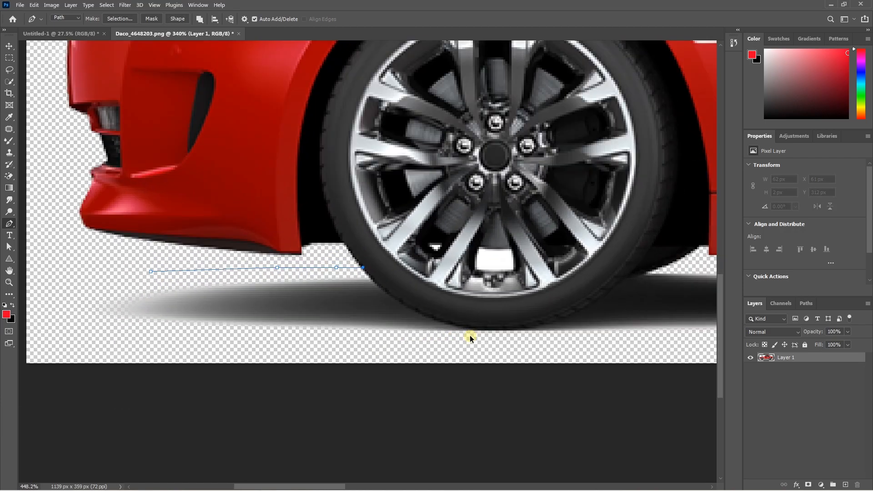
left_click_drag(473, 329, 541, 332)
scroll(518, 313, "right", 3)
left_click_drag(494, 276, 565, 251)
left_click(565, 259)
left_click(589, 262)
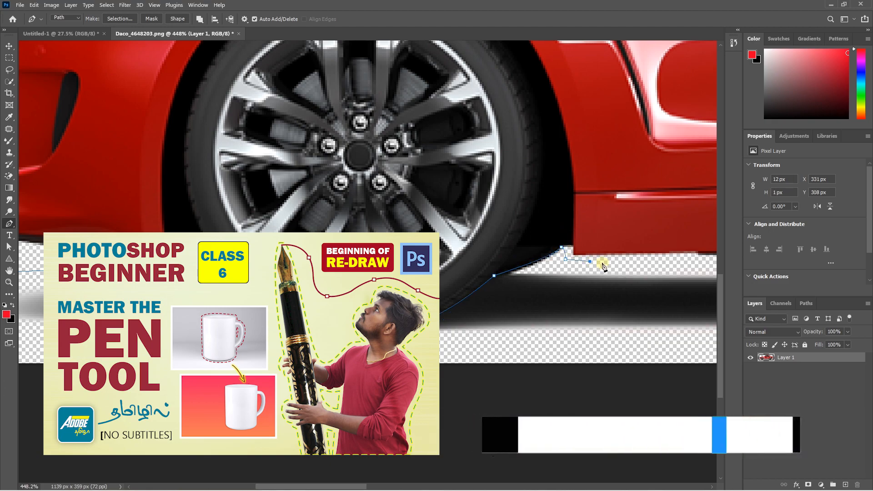
Step: Continue the path just below the car's sill to the front edge of the rear tyre
left_click_drag(623, 265, 336, 272)
key("ctrl+z")
left_click_drag(493, 296, 126, 310)
left_click(566, 277)
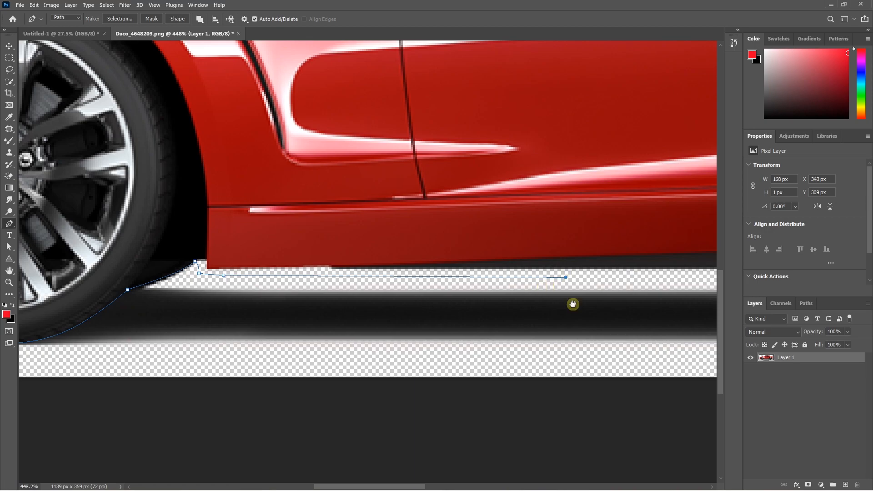
left_click_drag(572, 304, 241, 327)
left_click(573, 299)
left_click_drag(614, 312, 543, 294)
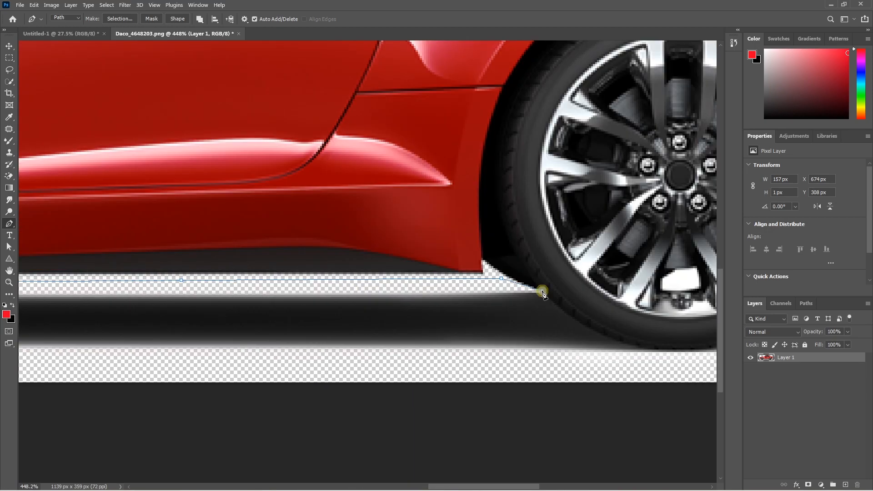
Step: Close the path around the shadow, convert it to a selection and delete the shadow under the car
scroll(345, 236, "down", 10)
scroll(345, 296, "down", 1)
key("ctrl+Return")
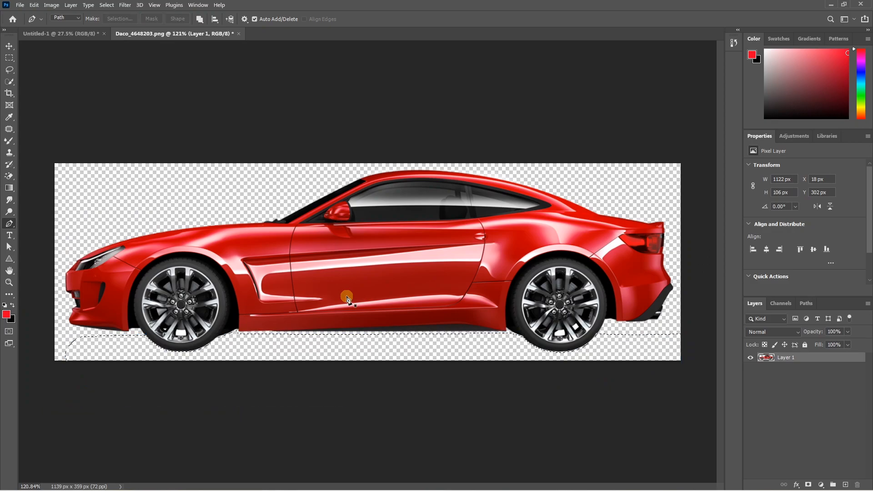
key("ctrl+d")
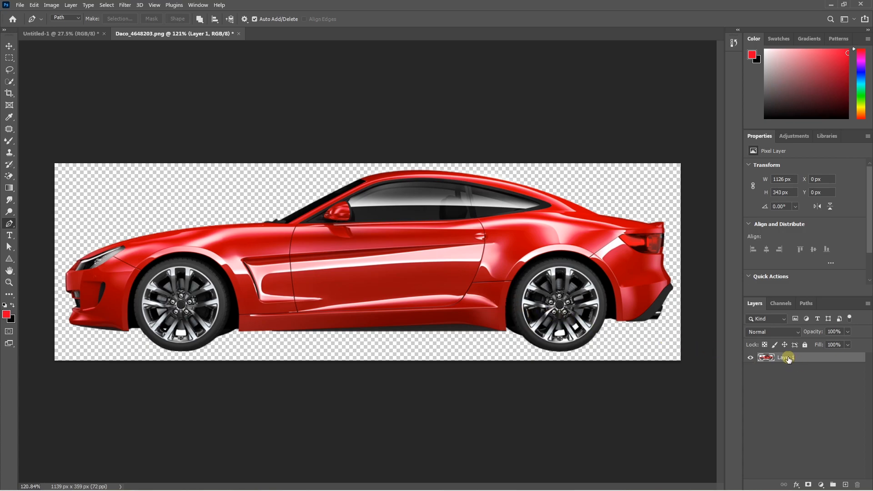
Step: Convert the car layer to a smart object and bring it into the Untitled-1 document
right_click(788, 359)
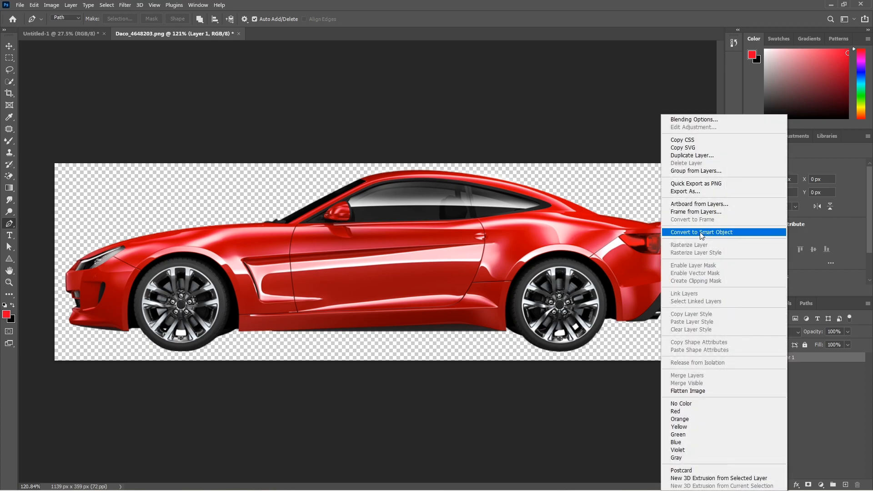
left_click(700, 234)
left_click(9, 46)
left_click_drag(397, 262, 359, 263)
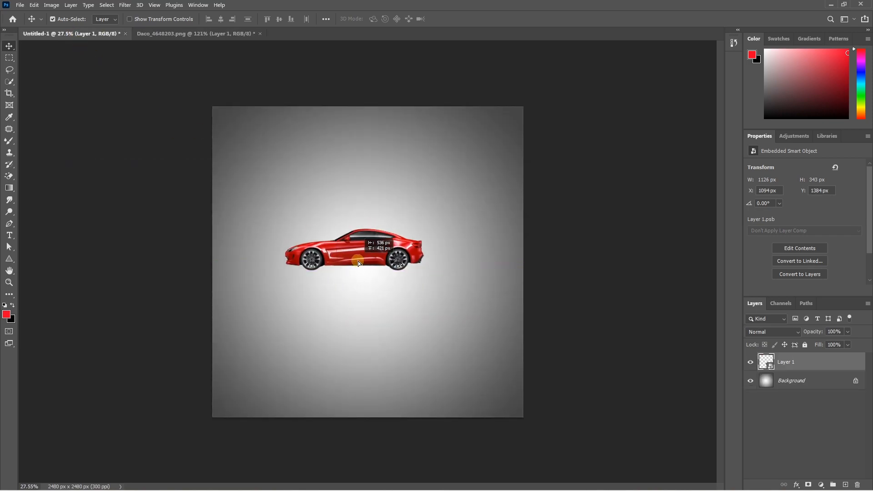
Step: Scale the car up to about 2257 px wide and centre it horizontally and vertically on the Background
key("ctrl+t")
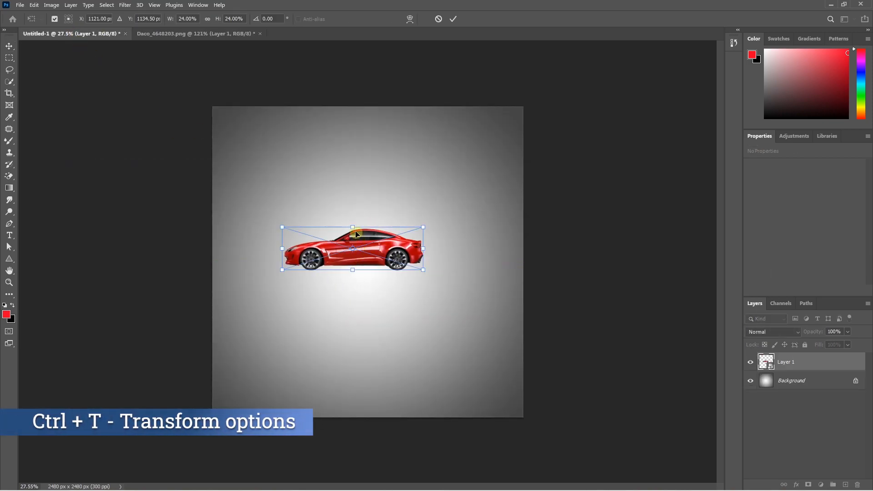
left_click_drag(354, 227, 353, 187)
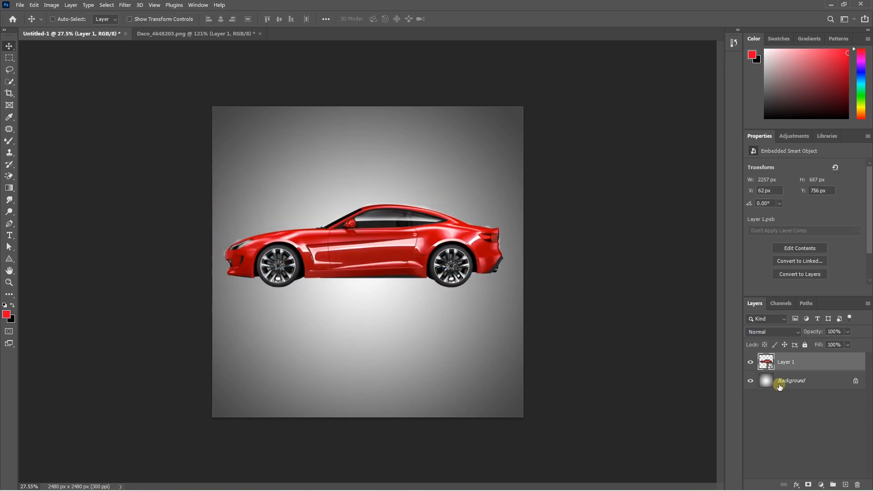
left_click(781, 385, "shift")
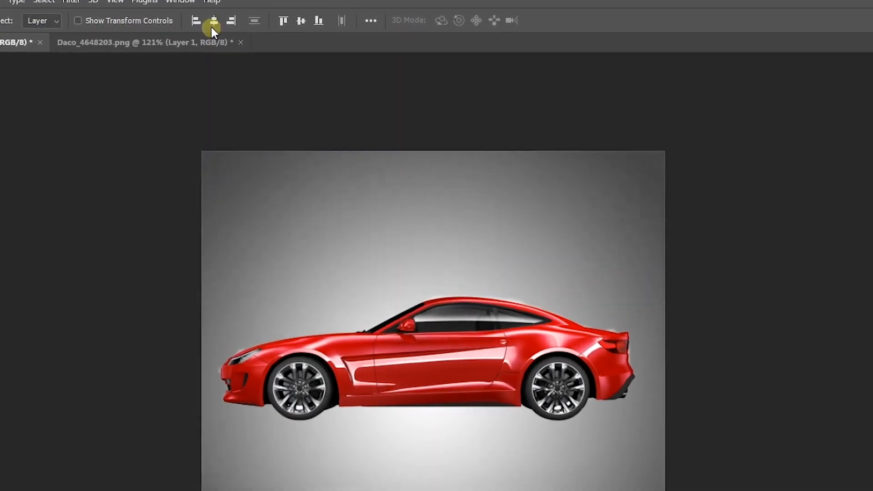
left_click(221, 19)
left_click(310, 21)
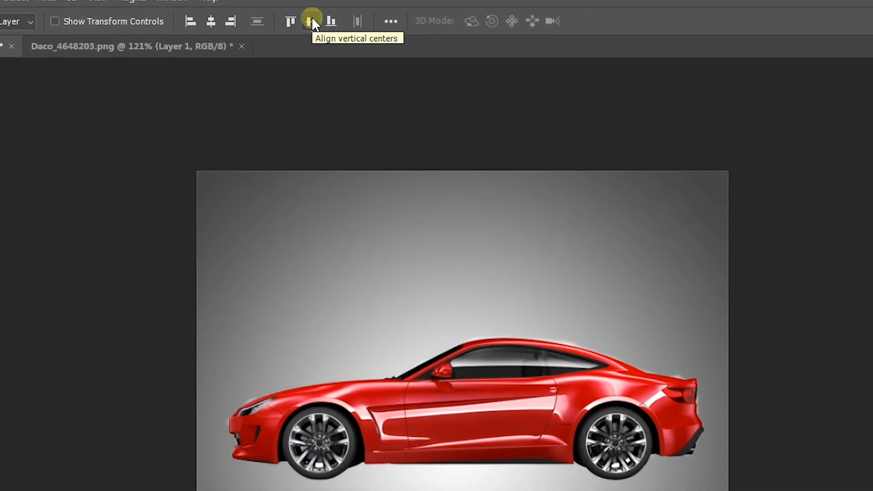
left_click(312, 18)
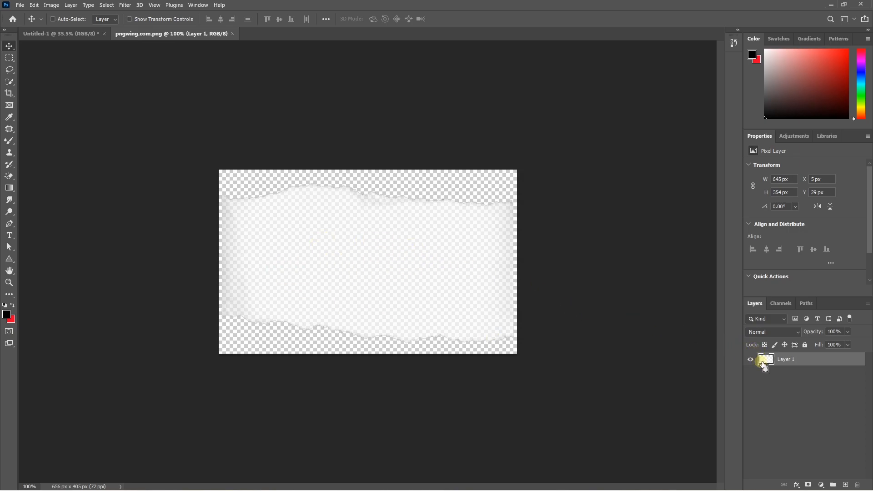
Step: Select the torn paper shape in pngwing.com.png from its layer outline and fill it with solid white
left_click(766, 364, "ctrl")
left_click(5, 305)
left_click(12, 305)
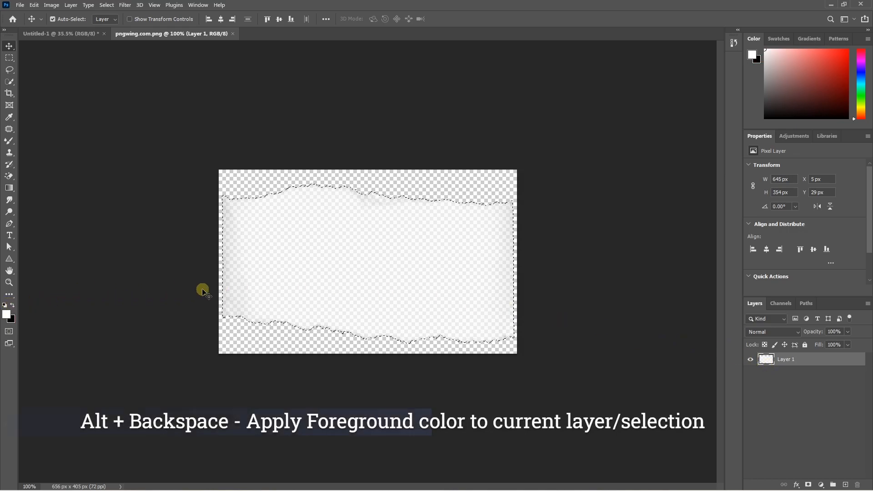
key("alt+BackSpace")
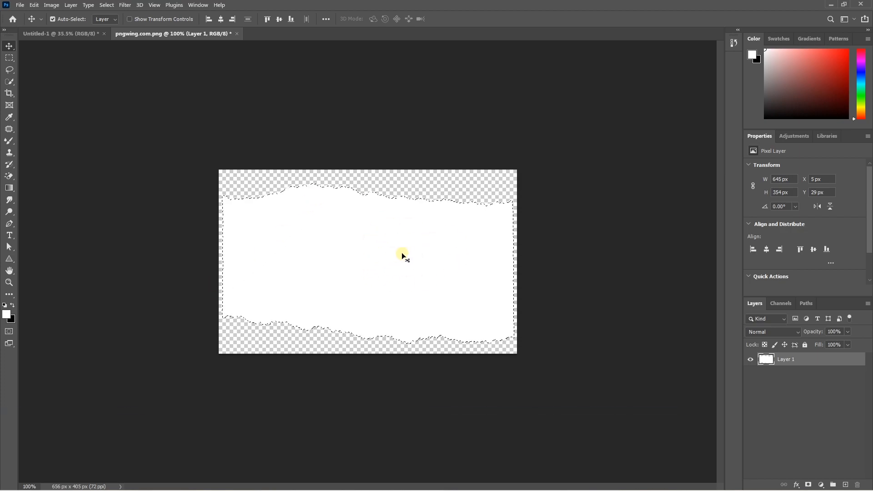
key("ctrl+d")
Step: Bring the white torn paper into Untitled-1 and rotate it 90 degrees to stand upright over the car's door
mouse_move(379, 240)
left_mouse_down()
mouse_move(111, 64)
mouse_move(82, 34)
mouse_move(236, 173)
mouse_move(378, 249)
left_mouse_up()
key("ctrl")
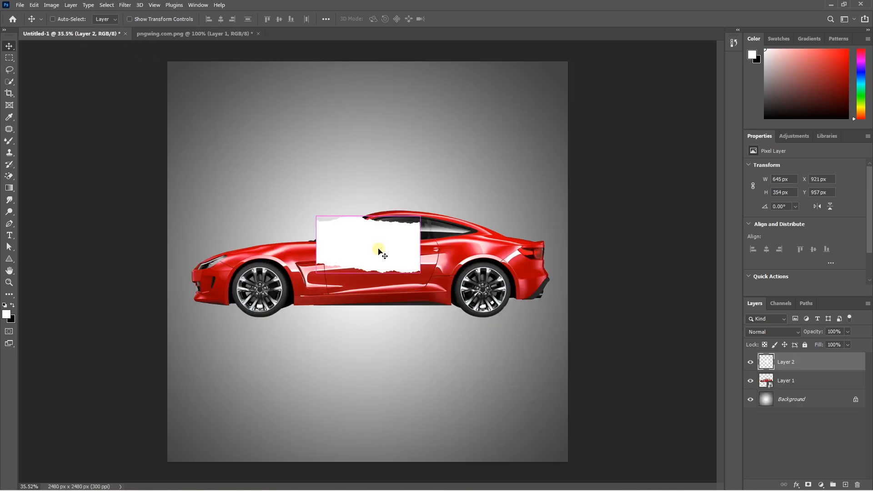
key("ctrl+t")
left_click_drag(427, 212, 390, 278)
key("Return")
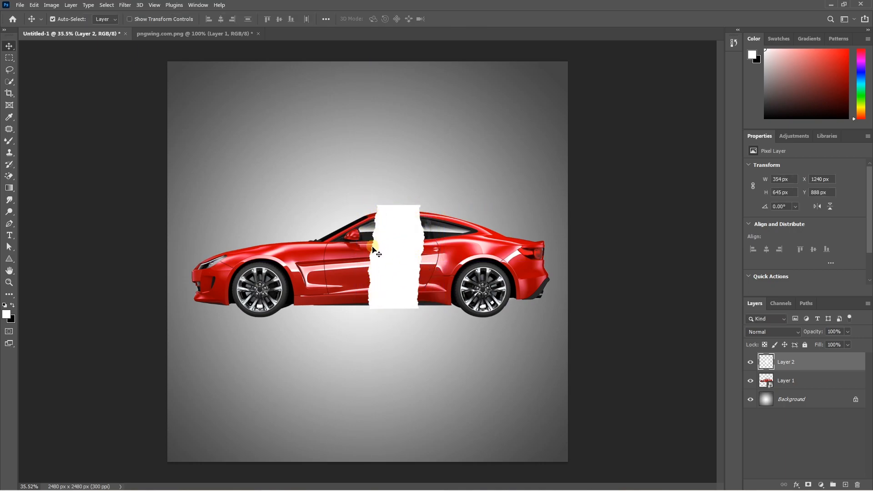
mouse_move(398, 273)
left_mouse_down()
mouse_move(415, 275)
mouse_move(405, 277)
left_mouse_up()
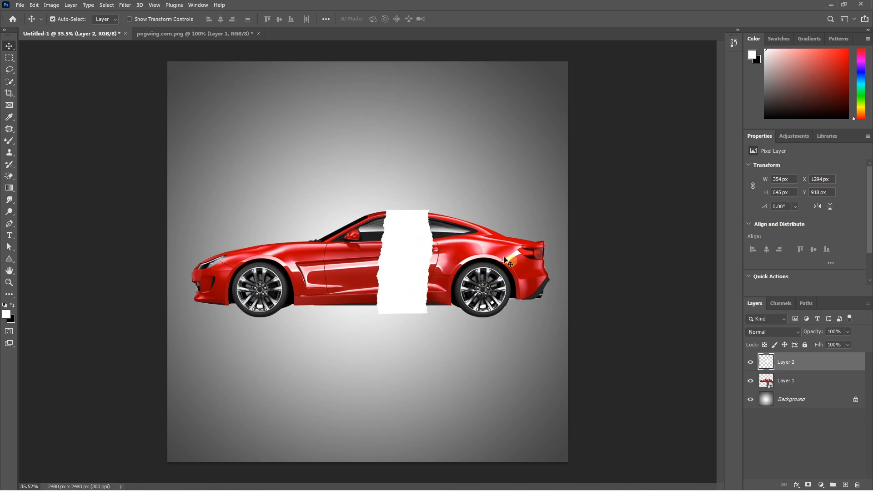
Step: Add a guide layout with 2 columns and shift the torn paper so its left edge meets the centre guide
left_click(159, 5)
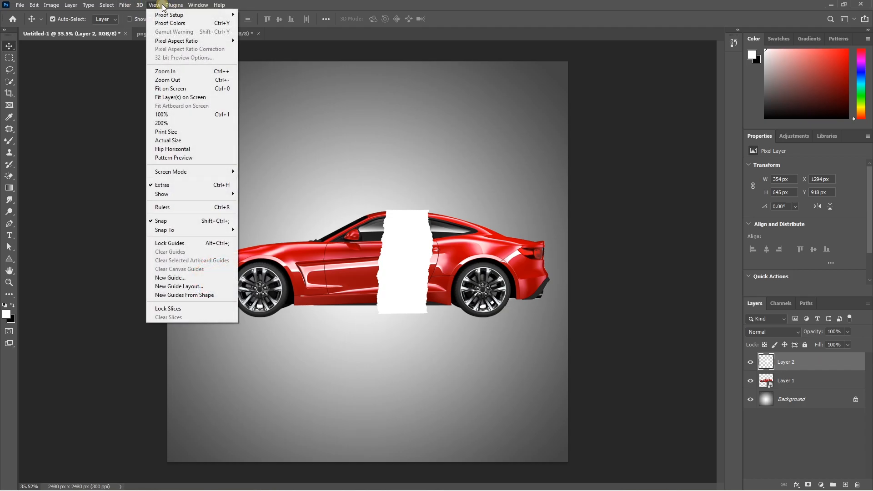
left_click(207, 285)
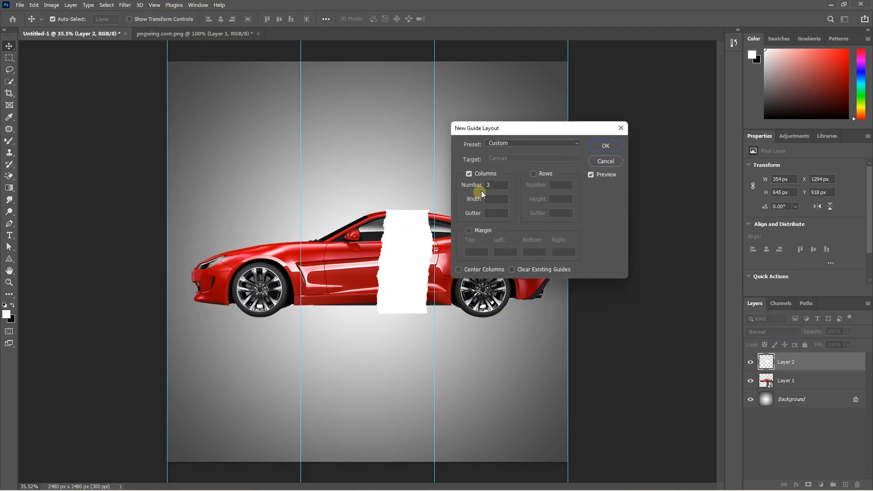
left_click_drag(494, 185, 465, 183)
type("2")
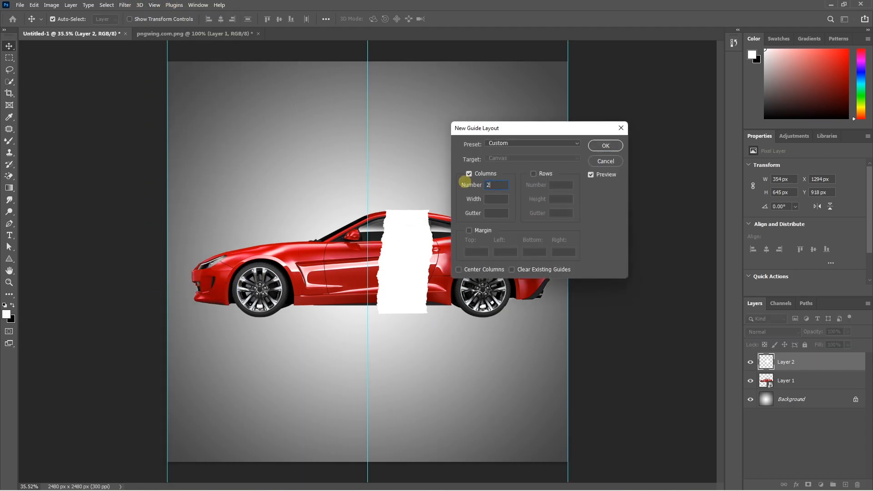
left_click(604, 145)
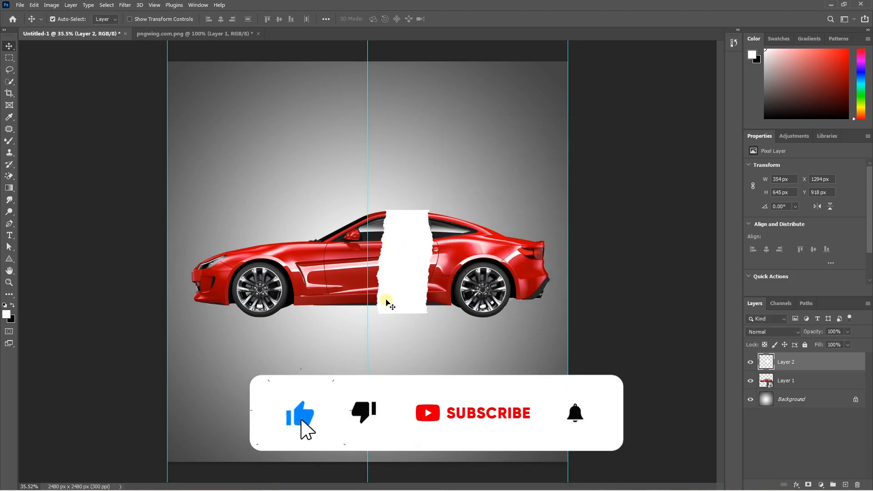
left_click_drag(409, 284, 392, 279)
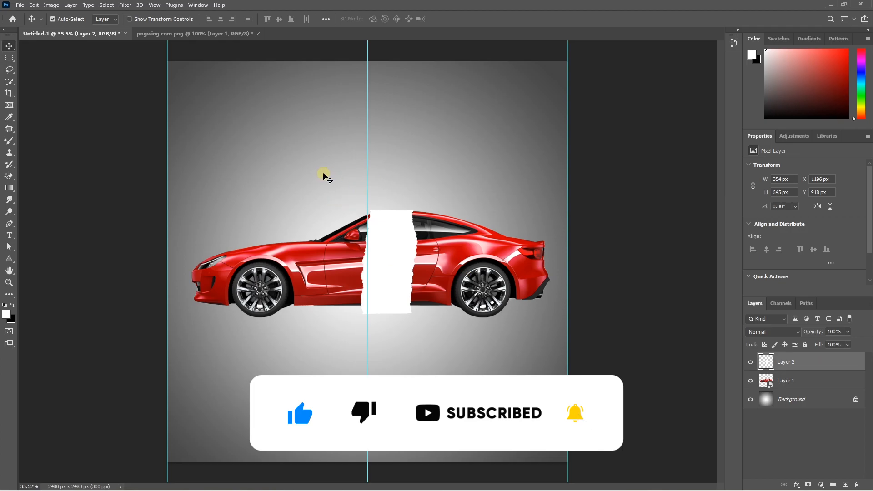
Step: Hide the guides on the canvas
left_click(153, 5)
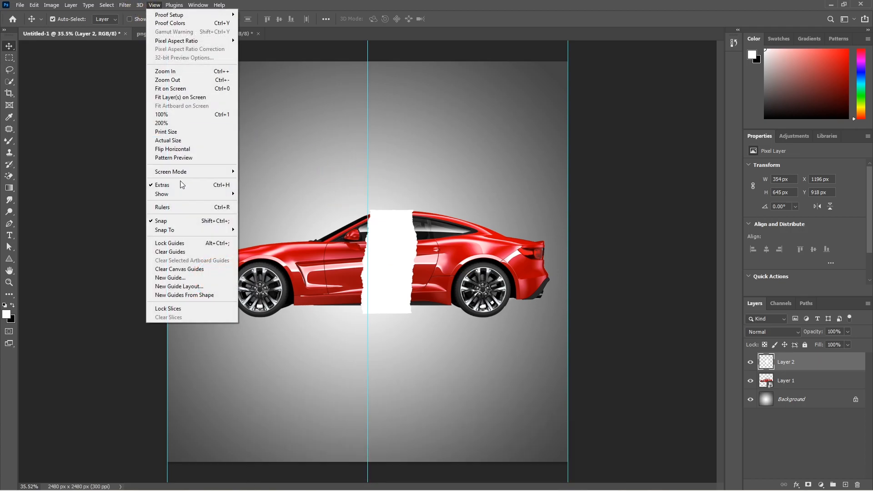
mouse_move(180, 193)
left_click(252, 228)
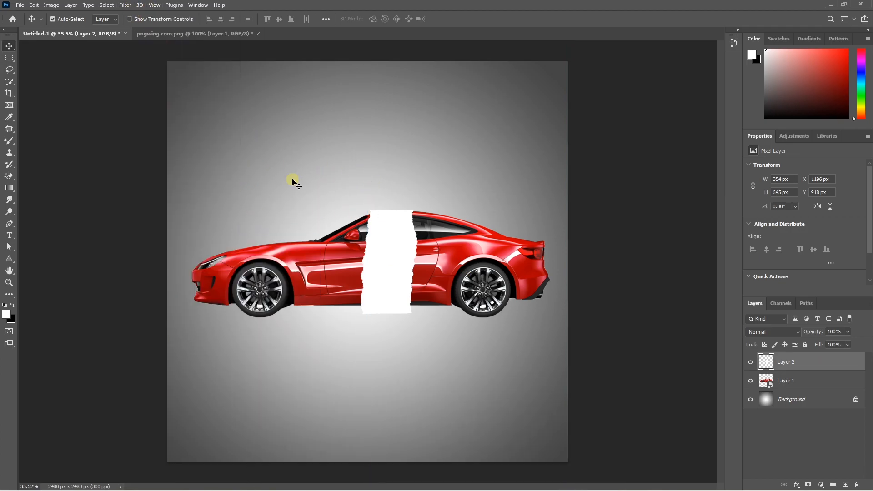
scroll(377, 289, "up", 4)
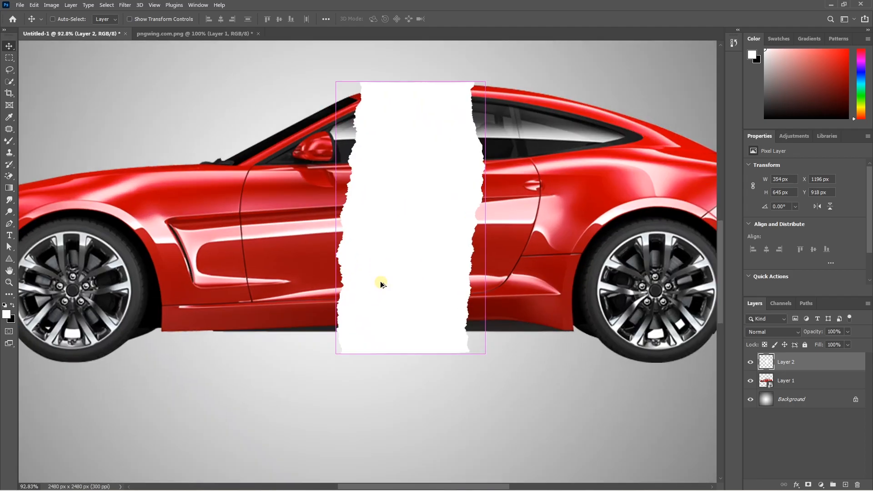
Step: Lasso the torn paper except for a thin strip along its jagged front edge and delete the selected area, leaving nothing selected
left_click(10, 70)
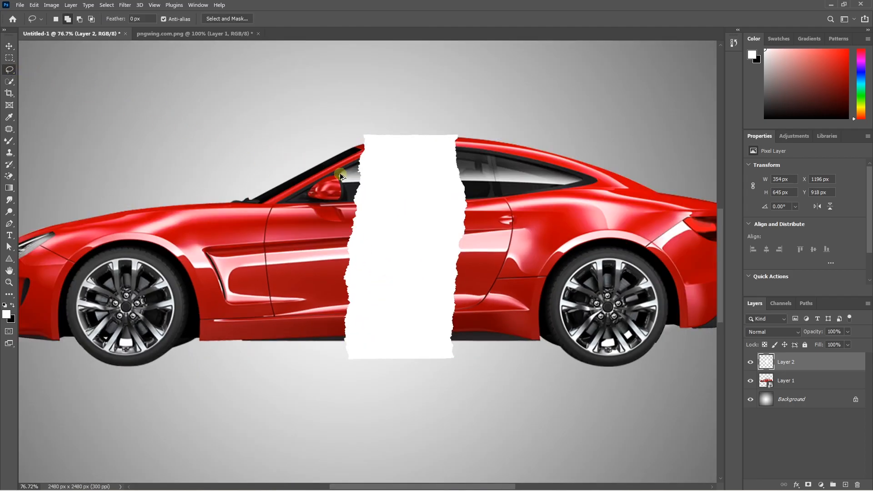
scroll(339, 176, "up", 2)
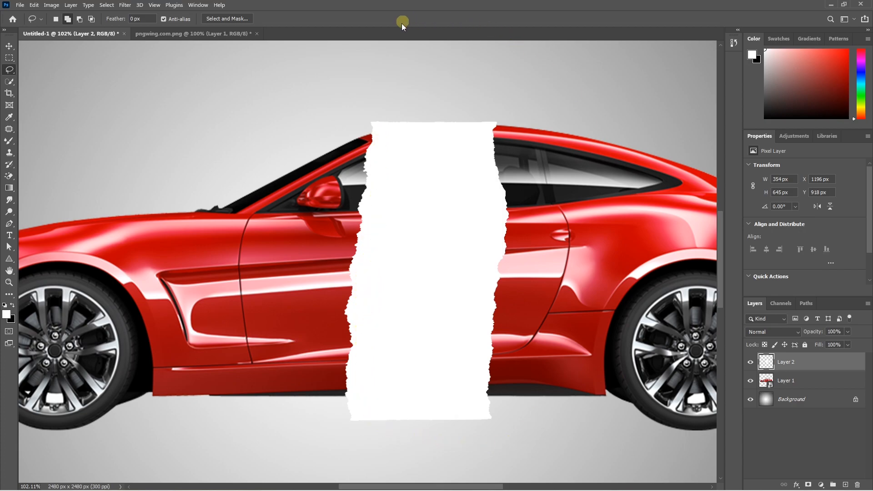
left_click_drag(393, 145, 389, 122)
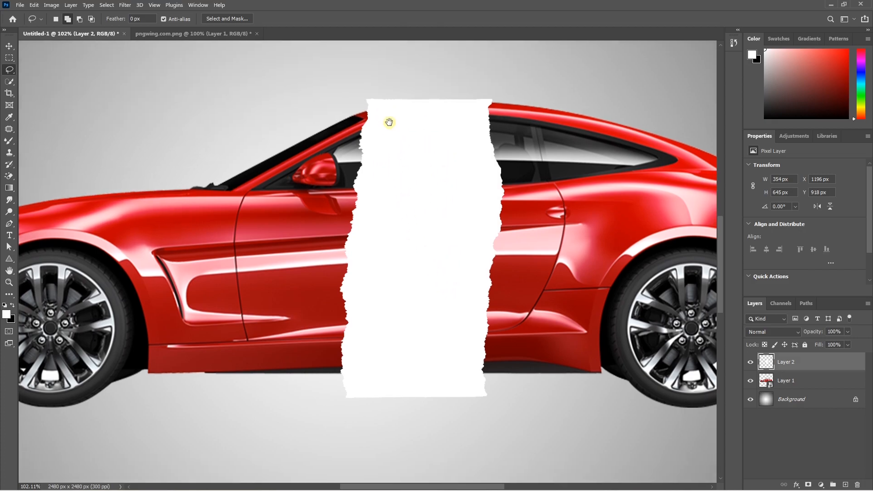
mouse_move(374, 159)
left_mouse_down()
mouse_move(360, 400)
mouse_move(374, 94)
left_mouse_up()
scroll(560, 402, "down", 4)
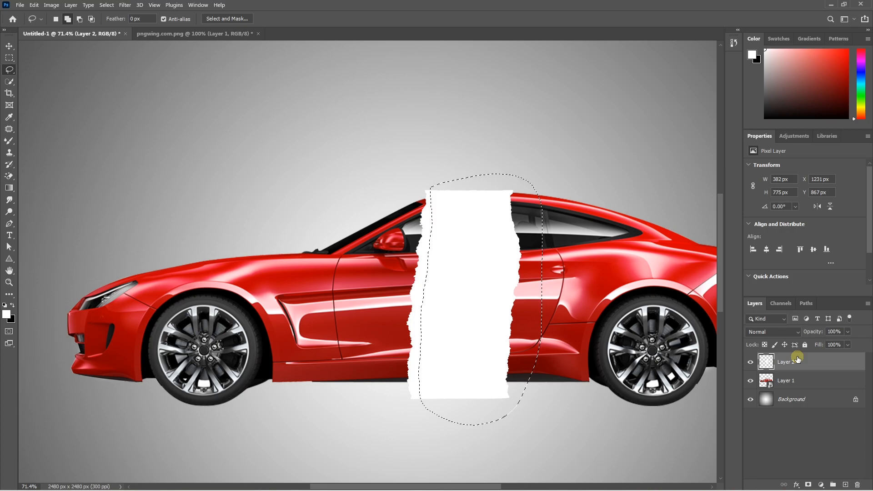
key("Delete")
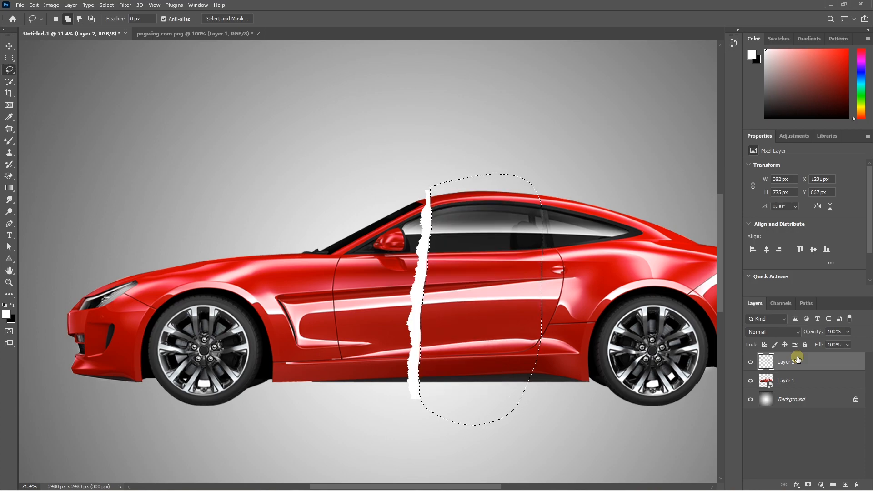
key("ctrl+d")
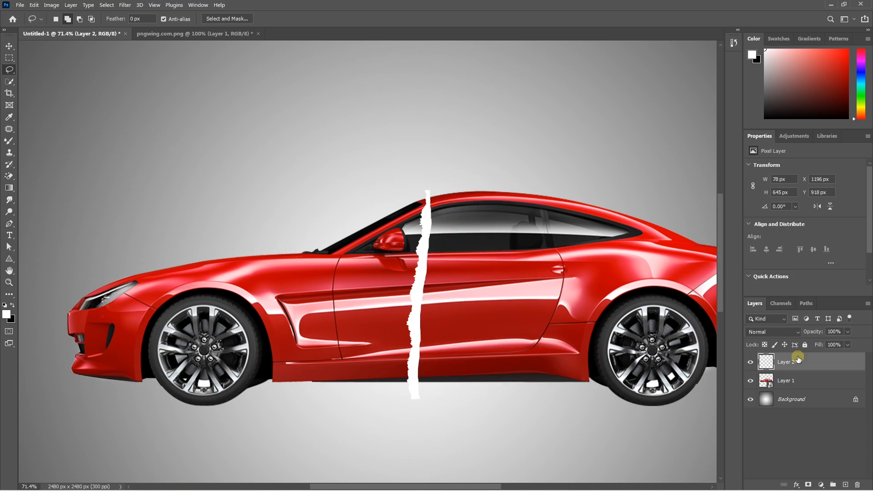
Step: Set the torn strip layer's blend mode to Dissolve
left_click(773, 331)
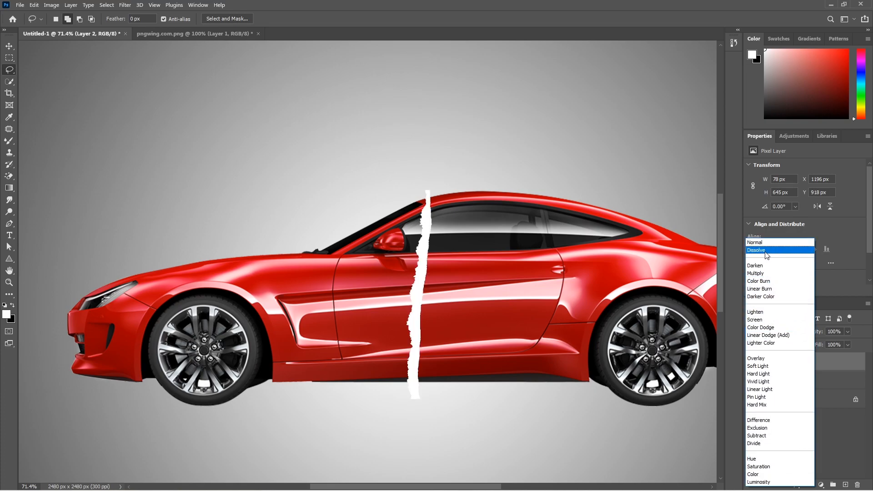
left_click(763, 248)
scroll(444, 202, "up", 5)
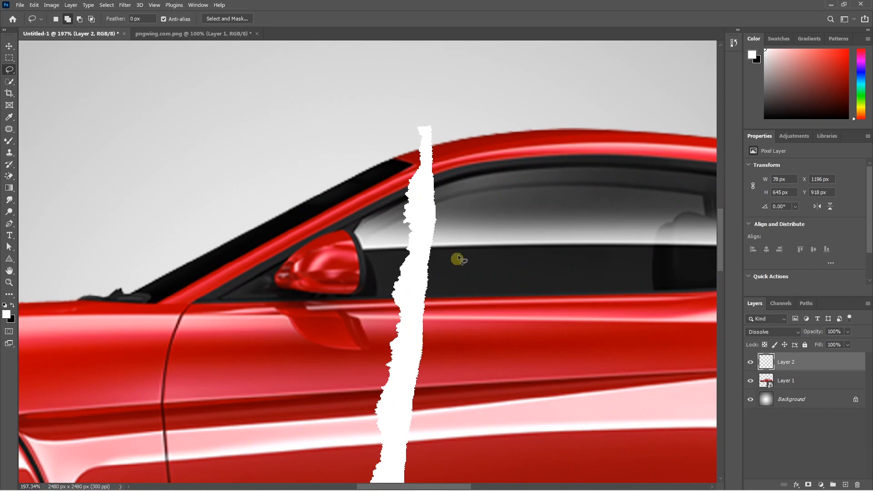
scroll(457, 258, "down", 5)
Step: Load the car's outline from Layer 1 as a selection and use it as a layer mask on the torn strip in Layer 2
left_click(767, 386, "ctrl")
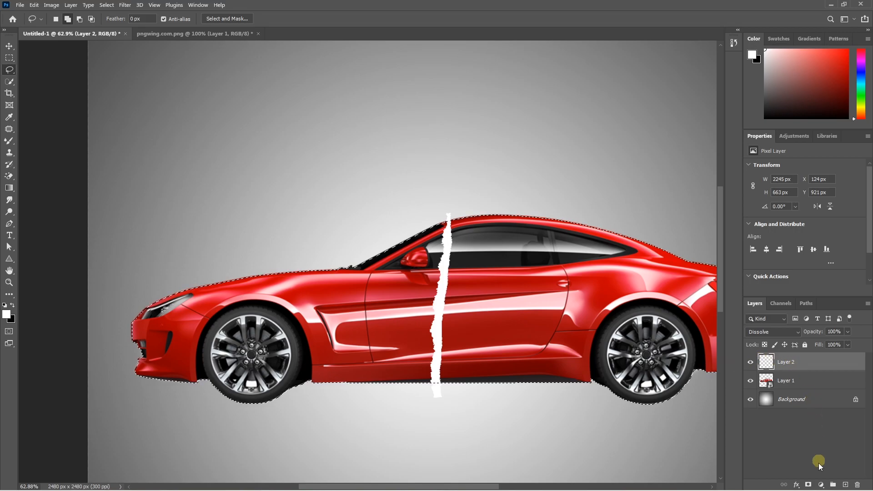
left_click(809, 485)
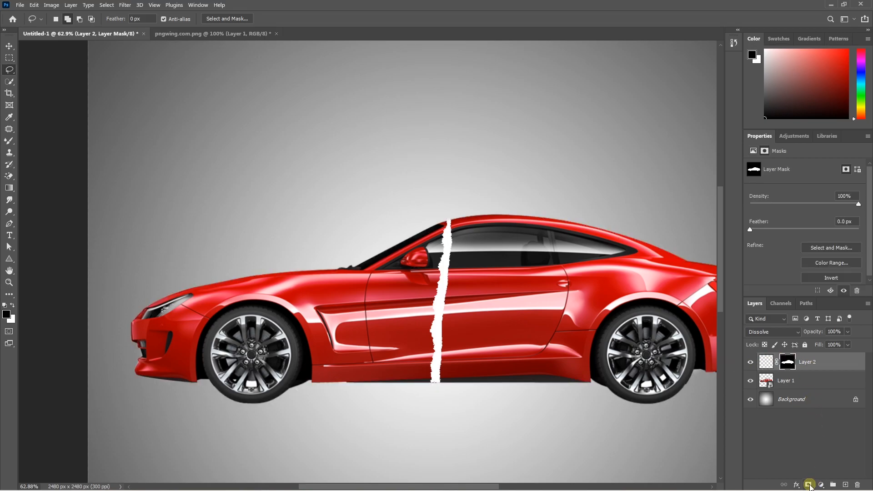
scroll(471, 380, "up", 3)
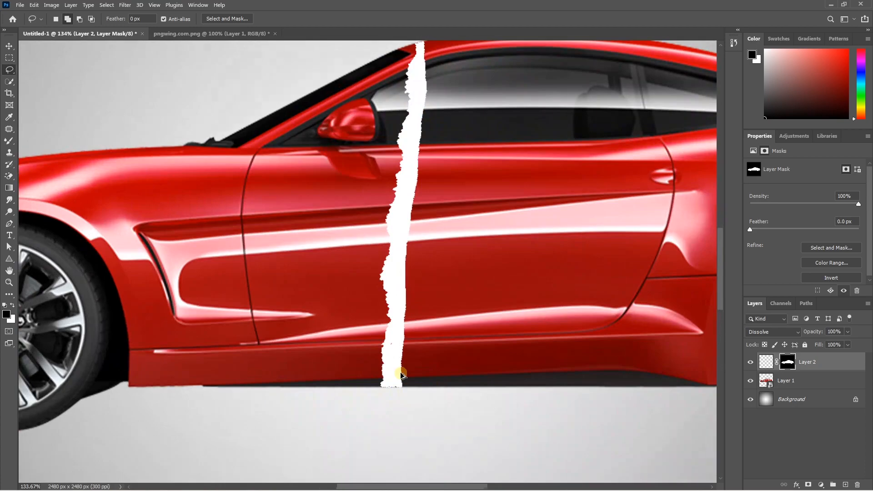
scroll(401, 375, "down", 2)
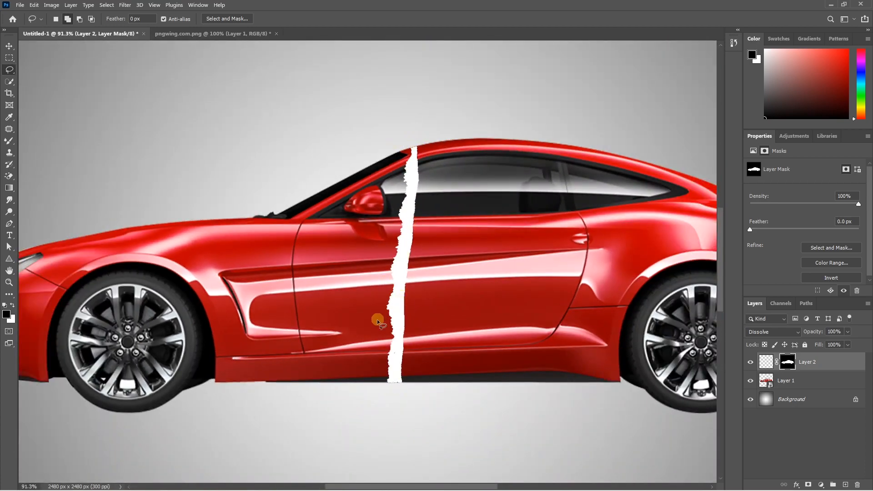
scroll(416, 346, "down", 2)
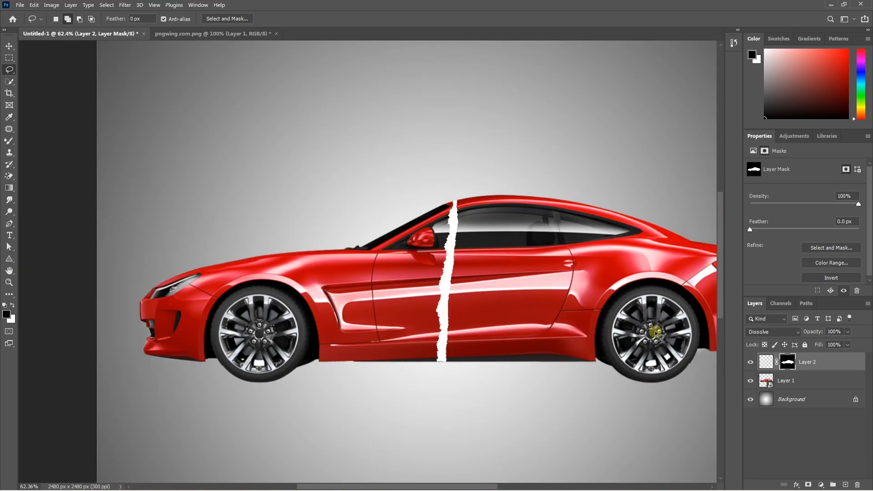
left_click(767, 361)
left_click(796, 483)
left_click(777, 471)
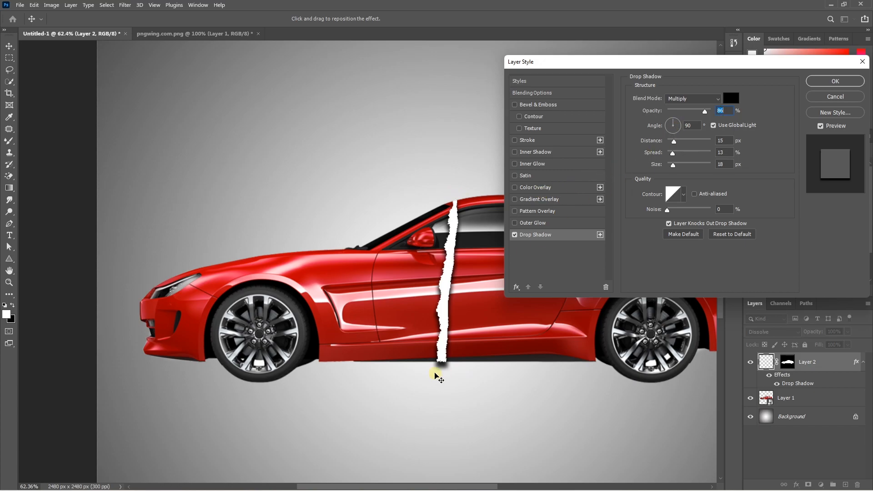
left_click(834, 96)
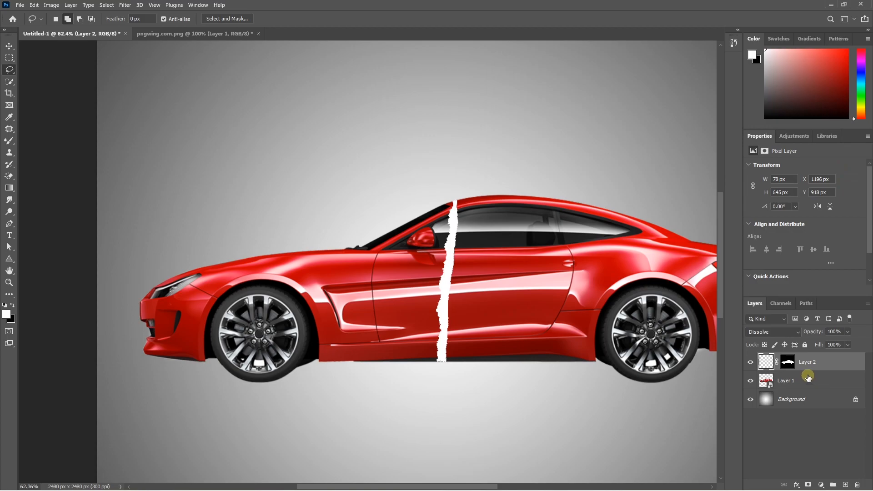
Step: Duplicate Layer 2 and apply the duplicate's layer mask permanently to its pixels
key("ctrl+j")
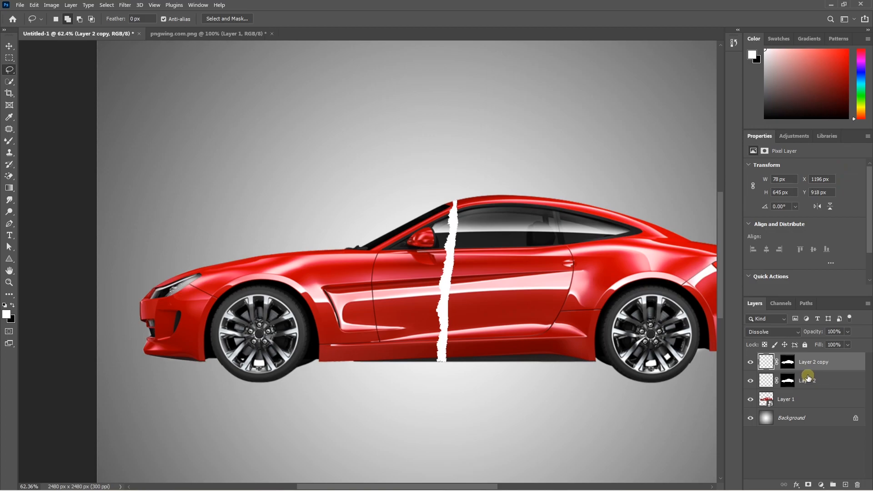
left_click(788, 363)
left_click_drag(788, 364, 858, 482)
left_click(398, 188)
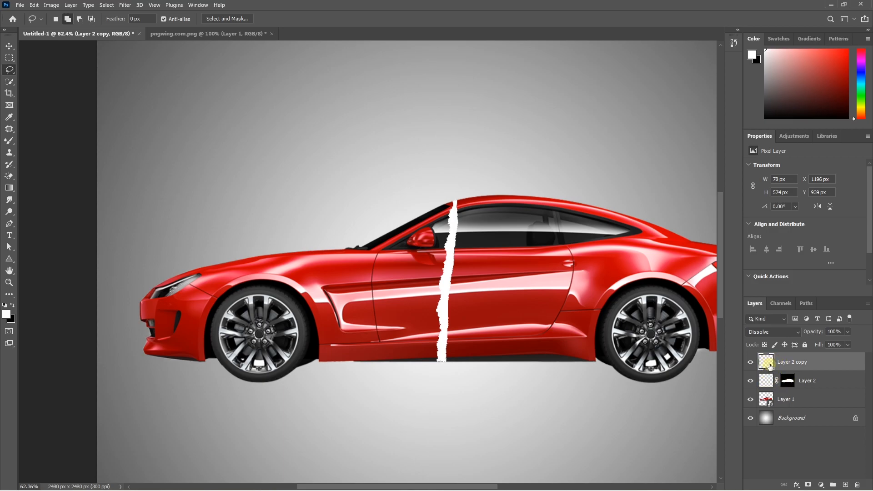
Step: Give Layer 2 copy a drop shadow with angle 0°, distance 20 px, spread 25% and a larger size
left_click(796, 484)
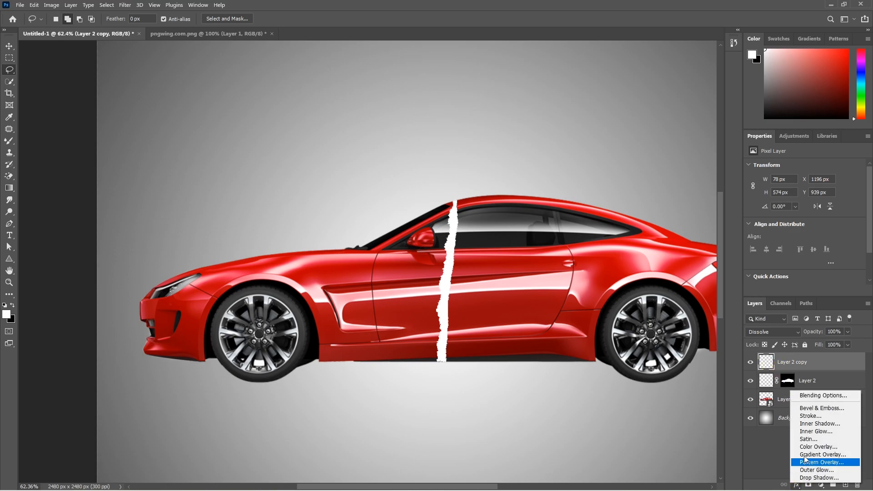
left_click(819, 477)
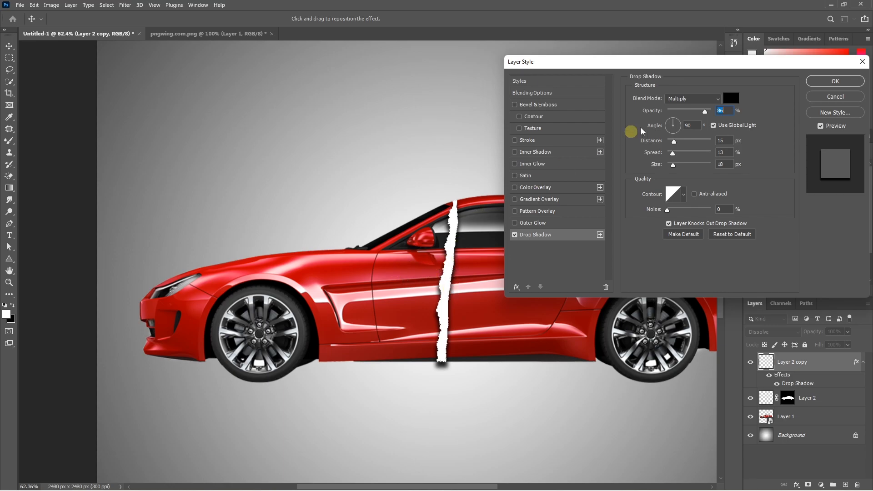
mouse_move(673, 123)
left_mouse_down()
mouse_move(685, 130)
mouse_move(679, 124)
left_mouse_up()
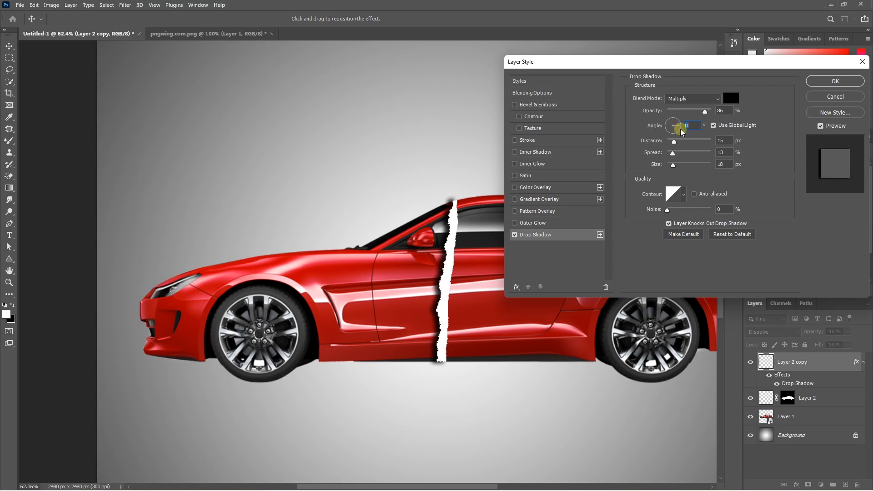
mouse_move(673, 141)
left_mouse_down()
mouse_move(688, 154)
mouse_move(677, 169)
mouse_move(674, 143)
left_mouse_up()
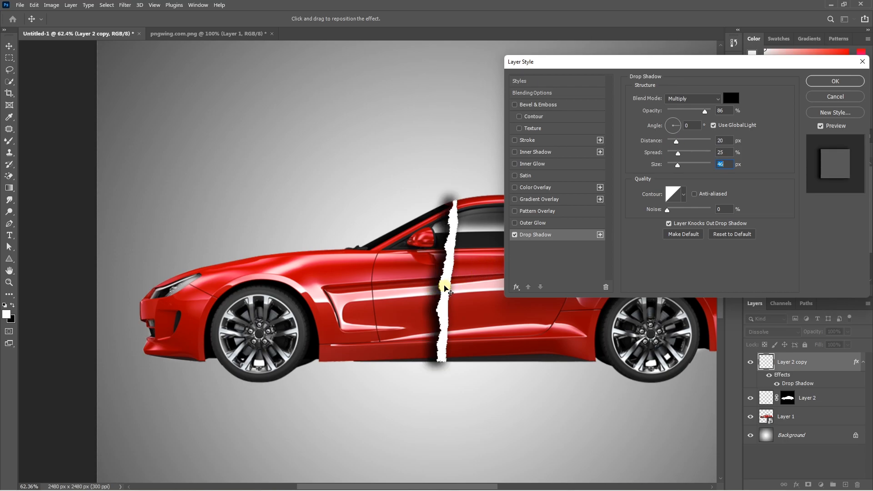
left_click(835, 81)
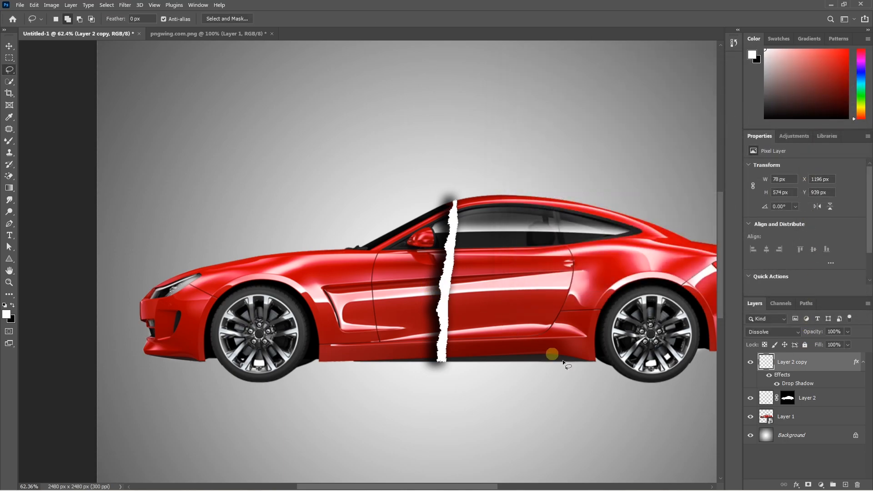
Step: Add a layer mask to Layer 2 copy and rasterize its layer style
left_click(807, 485)
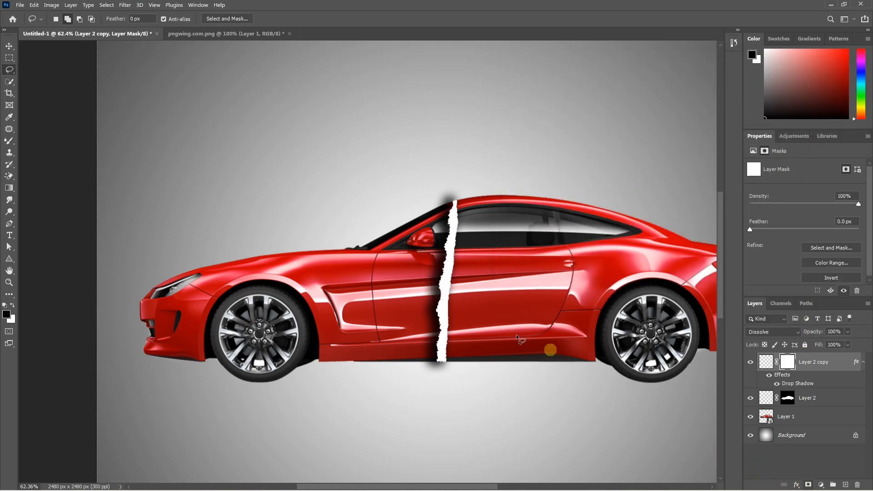
key("b")
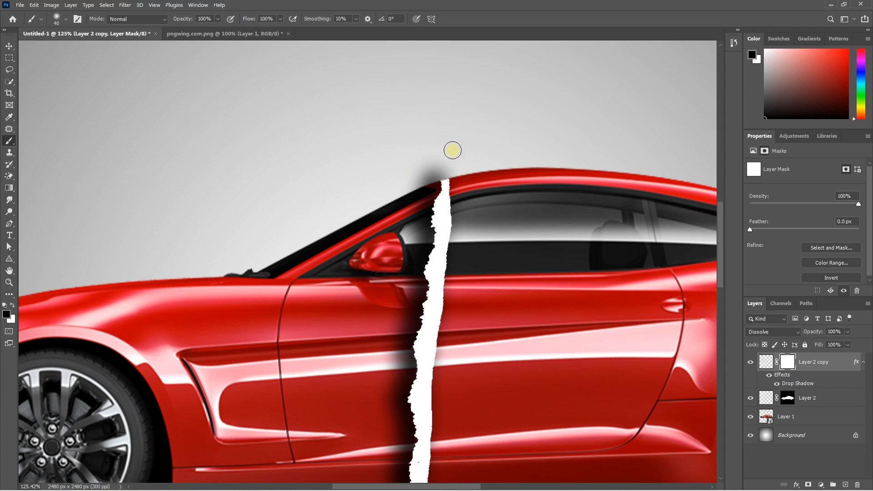
scroll(484, 188, "down", 3)
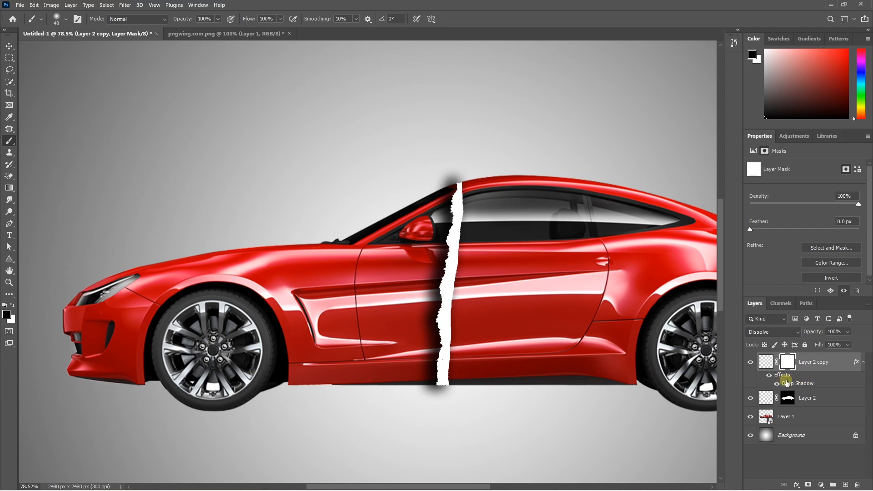
right_click(807, 365)
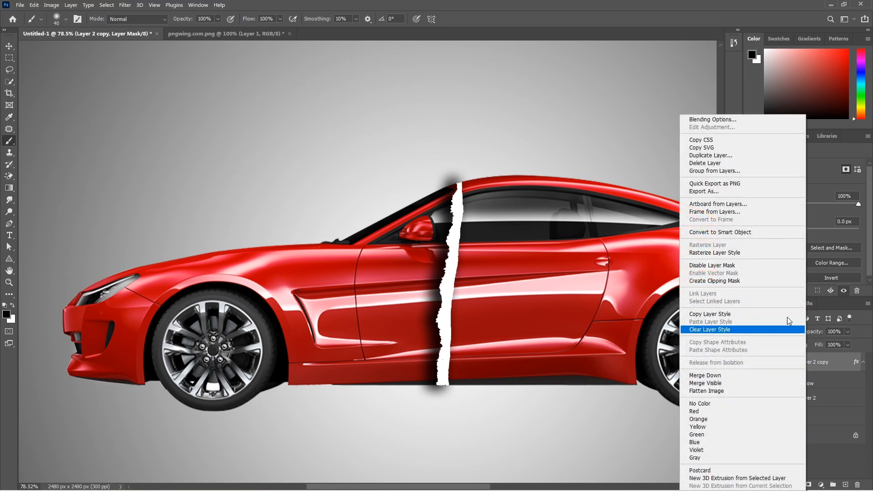
left_click(722, 253)
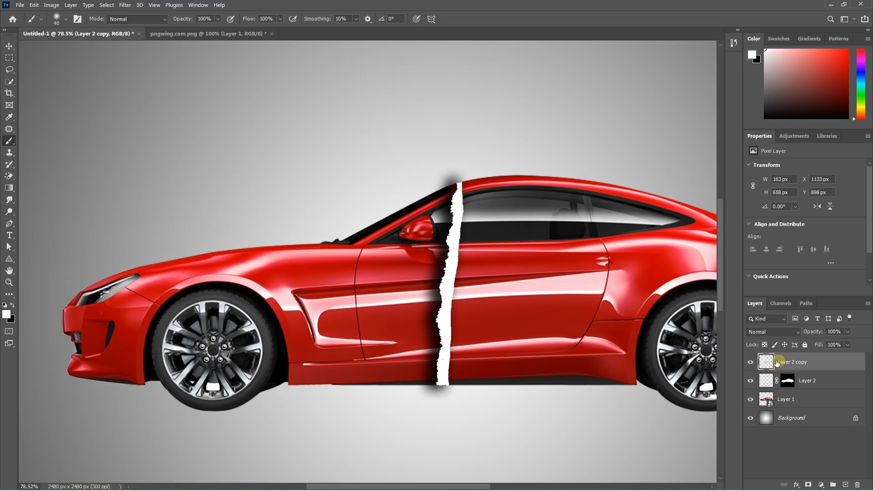
Step: Mask Layer 2 copy and paint black on the mask to hide the shadow spilling above the roof and below the sill
left_click(808, 484)
key("x")
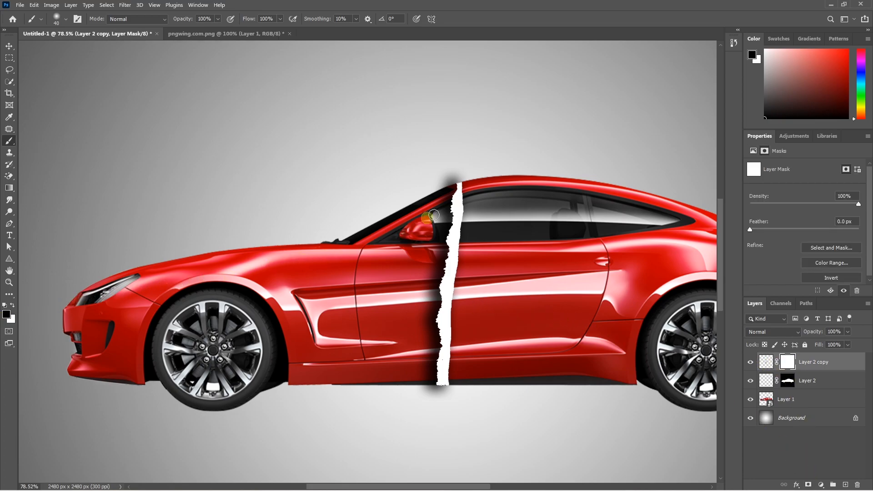
scroll(457, 193, "up", 2)
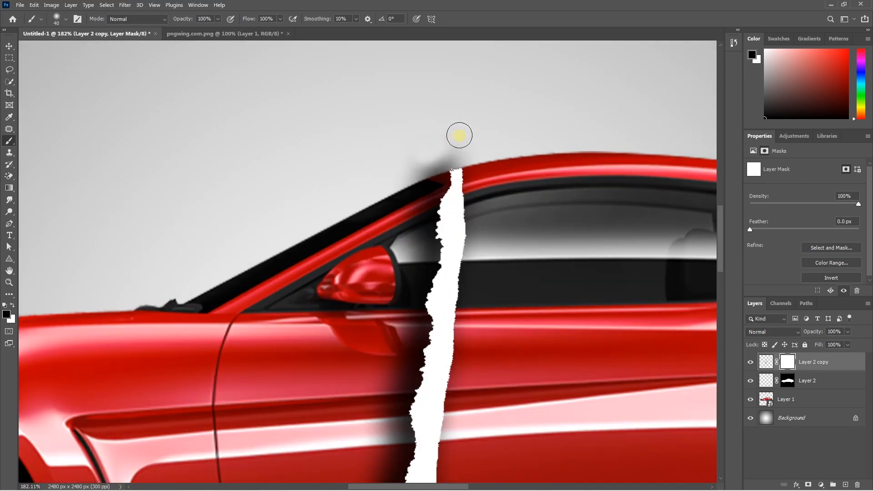
scroll(439, 367, "down", 5)
scroll(393, 367, "down", 3)
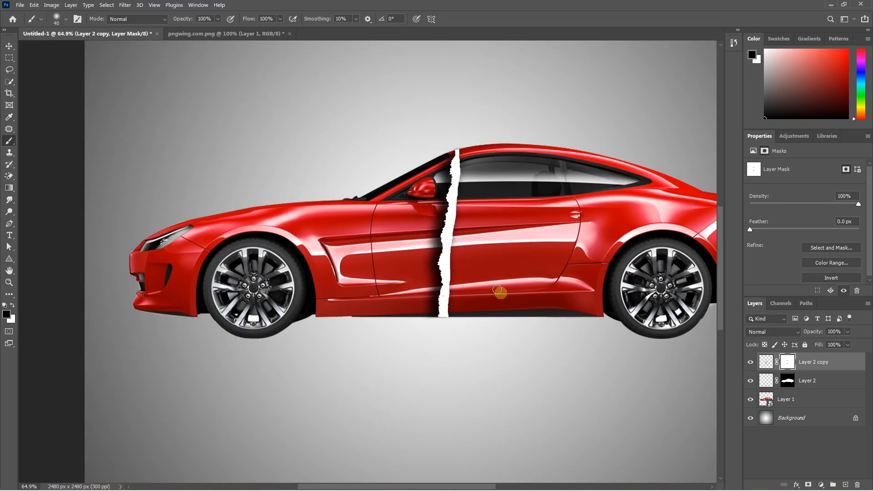
Step: Create a new empty layer directly above the car in Layer 1
left_click(806, 383)
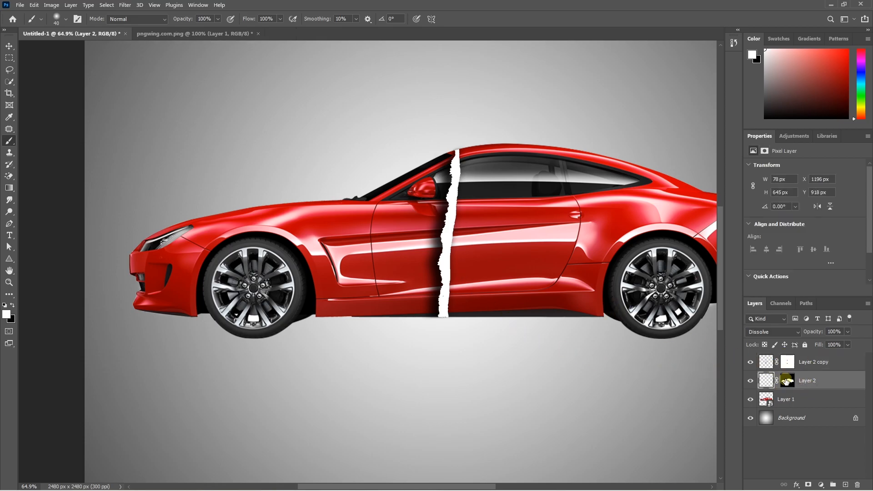
left_click(803, 401)
left_click(838, 481)
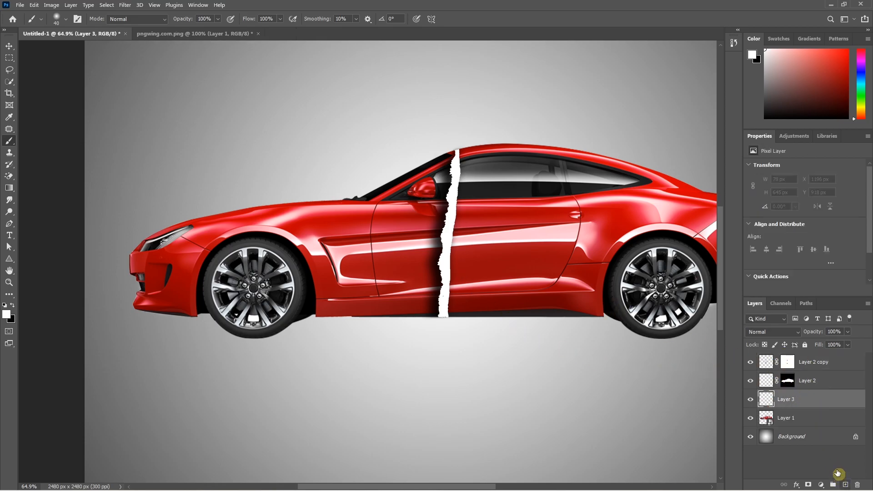
Step: Select the car's outline and paint a black shadow along the strip's rear edge on Layer 3 with a 35 px brush
scroll(469, 237, "up", 3)
left_click(13, 307)
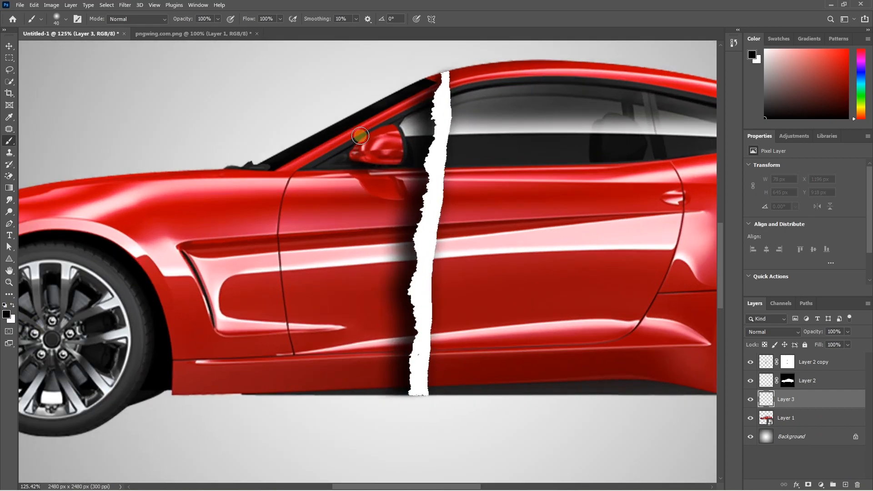
key("bracketleft")
key("bracketleft")
key("bracketleft")
left_click(765, 419, "ctrl")
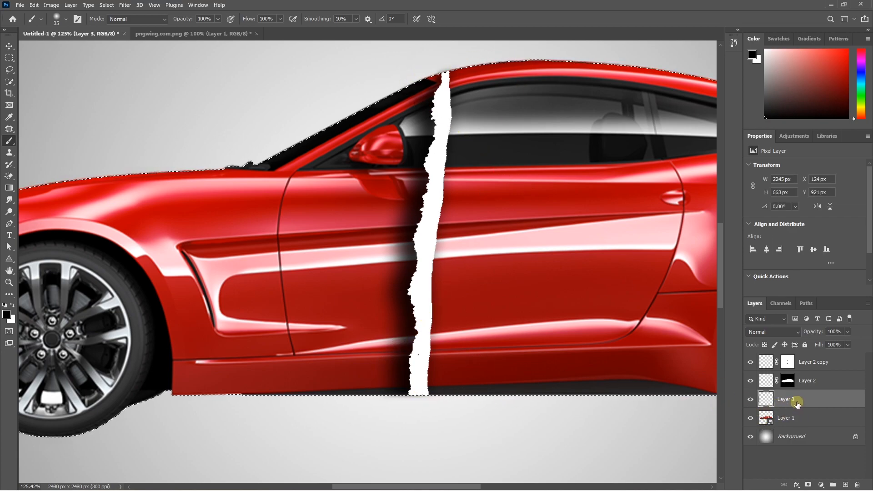
left_click_drag(449, 73, 419, 403)
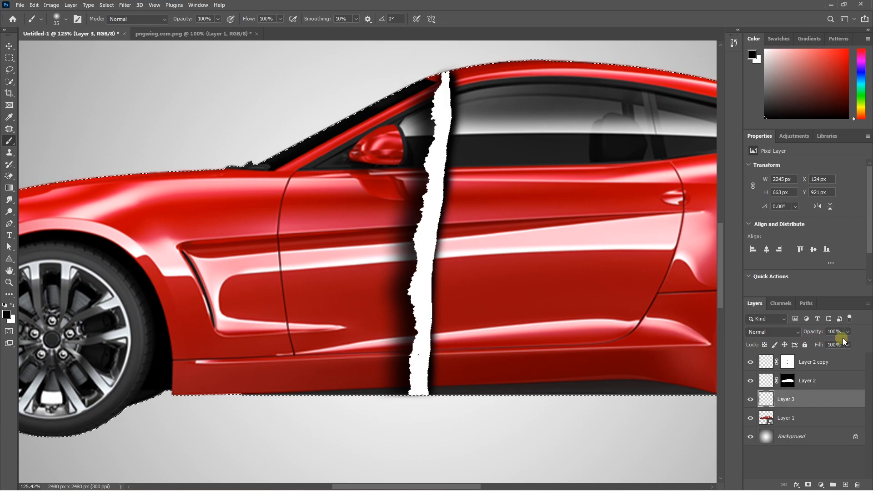
Step: Slightly reduce the opacity of the shadow on Layer 3 and clear the car-outline selection
left_click_drag(821, 341, 817, 341)
key("ctrl+d")
scroll(425, 339, "down", 5)
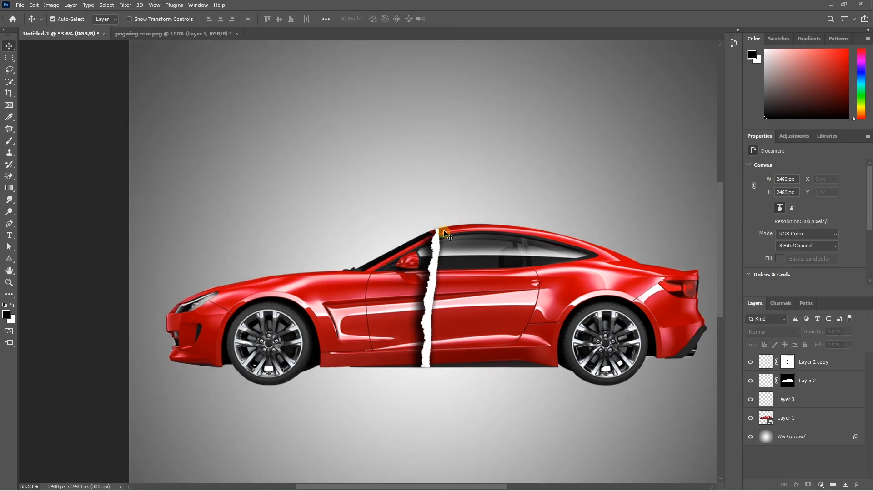
scroll(440, 270, "up", 1)
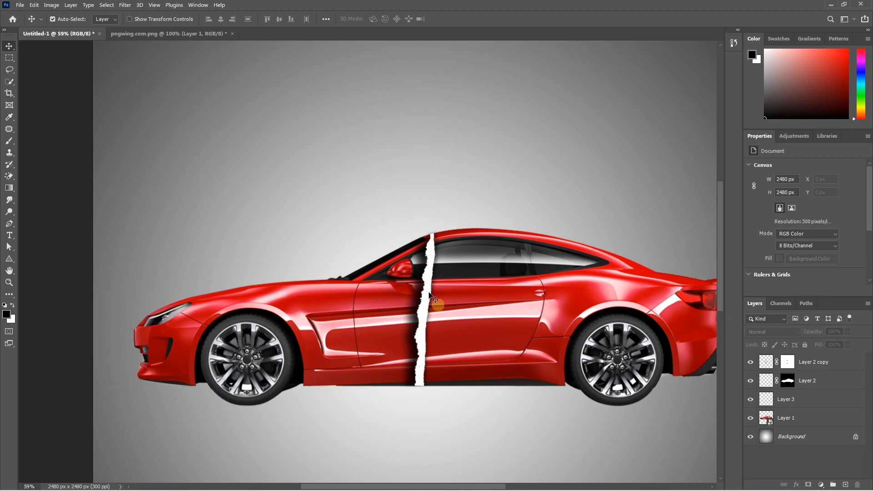
Step: Lasso the rear half of the car, following the middle of the white torn strip and looping around the tail
left_click(9, 69)
scroll(480, 364, "up", 5)
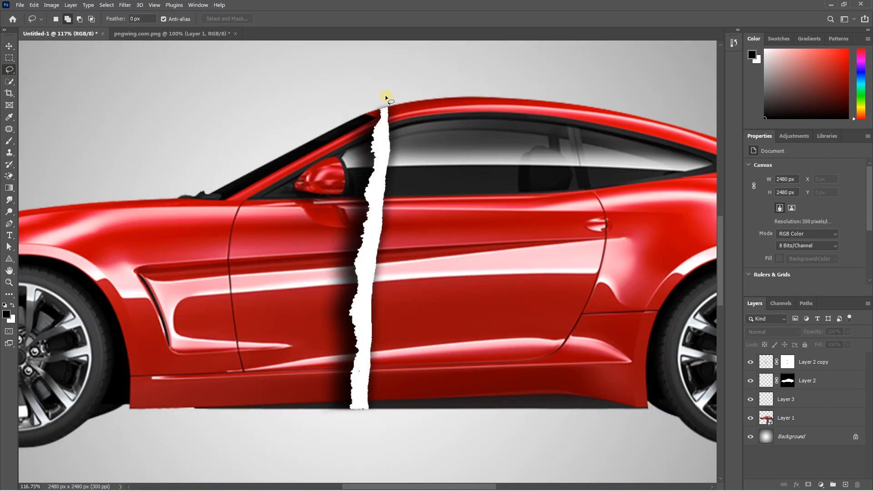
left_click_drag(385, 110, 378, 172)
left_click_drag(365, 285, 359, 413)
left_click_drag(435, 451, 615, 455)
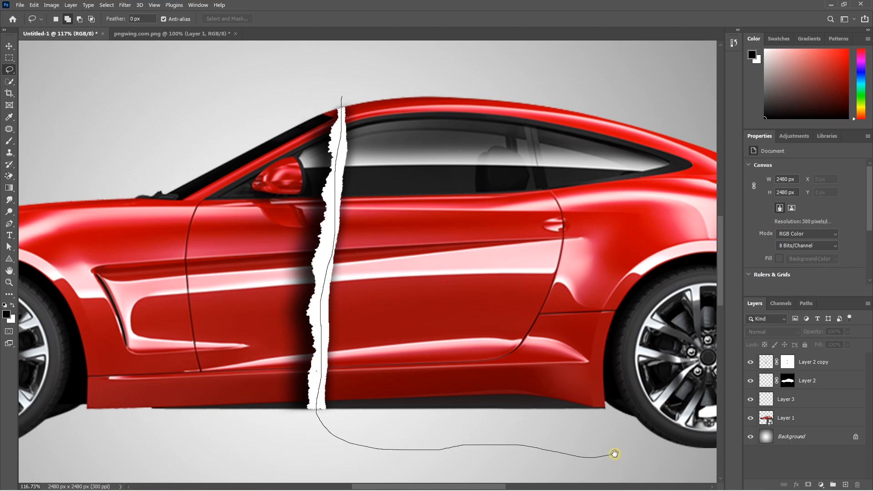
mouse_move(614, 453)
left_mouse_down()
mouse_move(293, 373)
mouse_move(321, 379)
mouse_move(608, 363)
mouse_move(645, 279)
mouse_move(645, 243)
mouse_move(496, 56)
mouse_move(449, 50)
mouse_move(524, 117)
mouse_move(379, 109)
mouse_move(244, 140)
left_mouse_up()
scroll(351, 159, "down", 6)
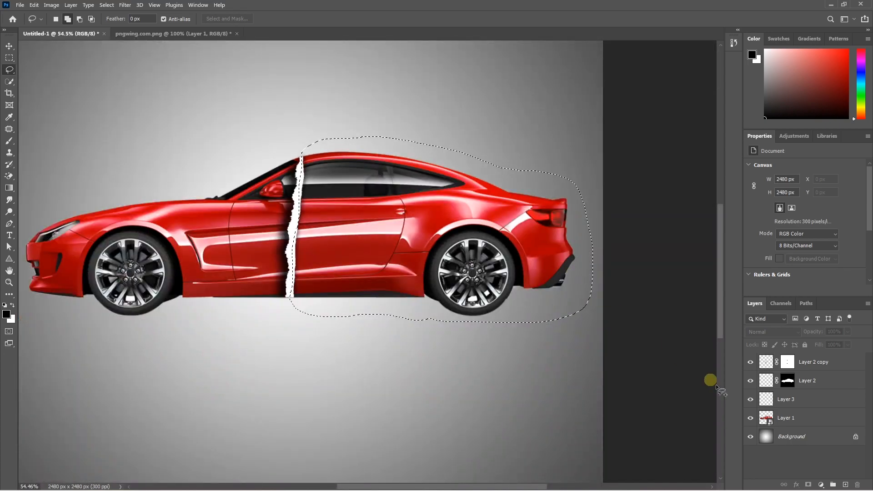
Step: Copy the selected rear half of Layer 1 to a new layer and check both car layers by toggling their visibility
left_click(786, 418)
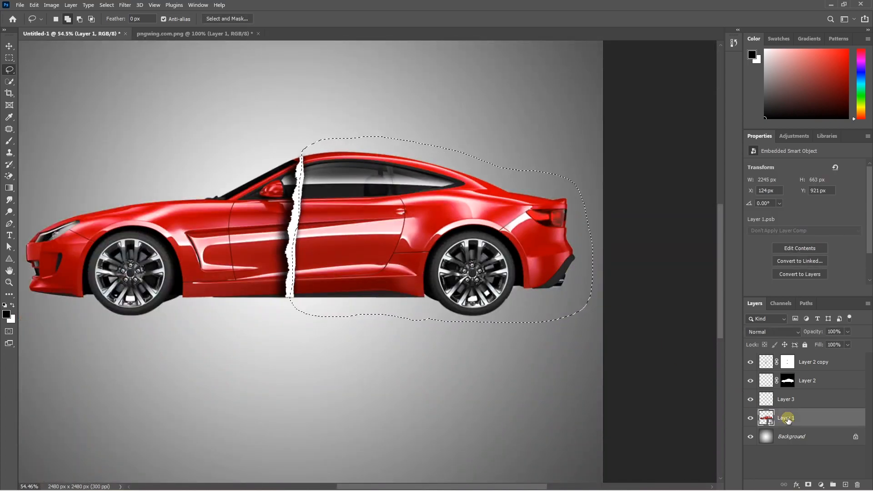
key("ctrl+j")
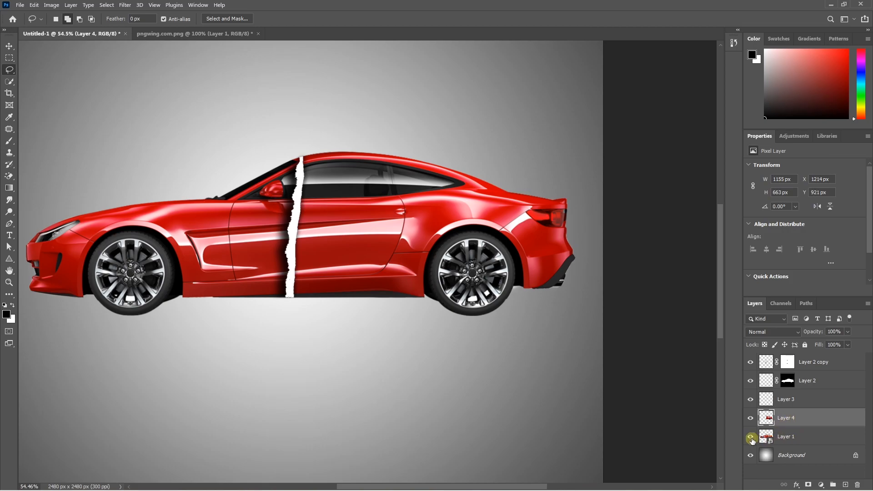
left_click(751, 438)
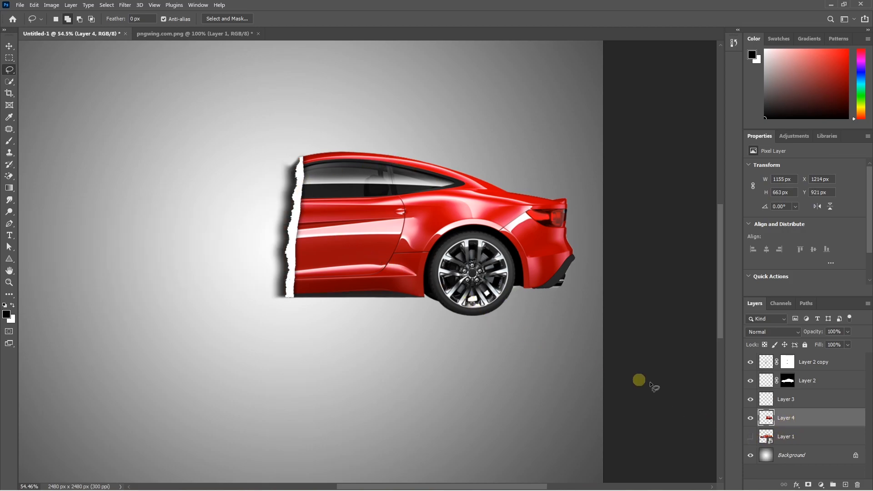
left_click(750, 437)
left_click(751, 419)
left_click(750, 417)
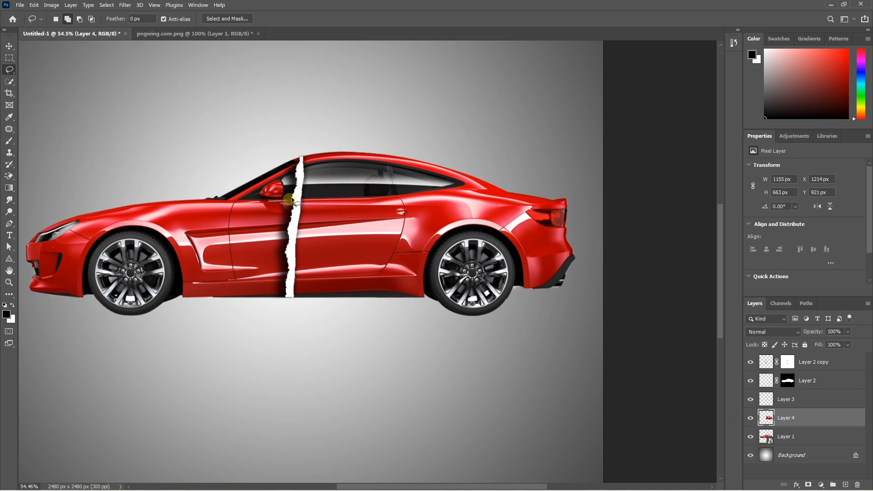
Step: Load Layer 4's outline as a selection, mask that rear half out of Layer 1, and check the split by toggling layer visibility
left_click(766, 424, "ctrl")
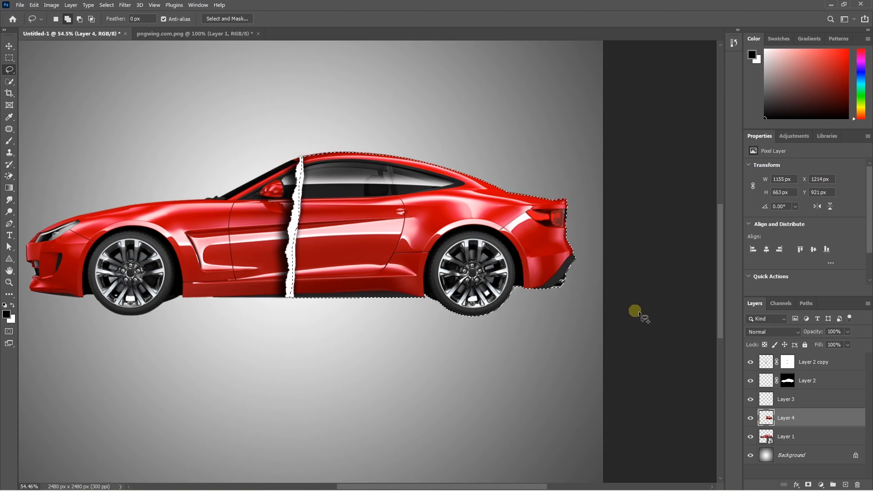
left_click(786, 437)
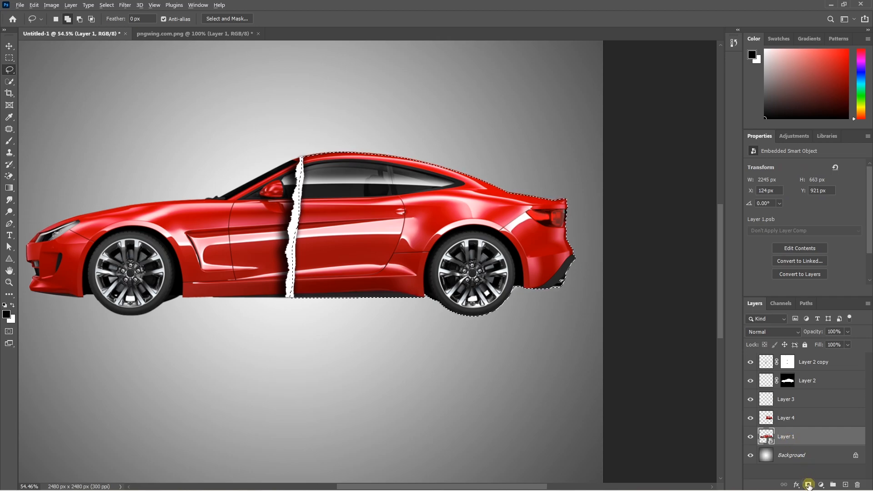
left_click(808, 485)
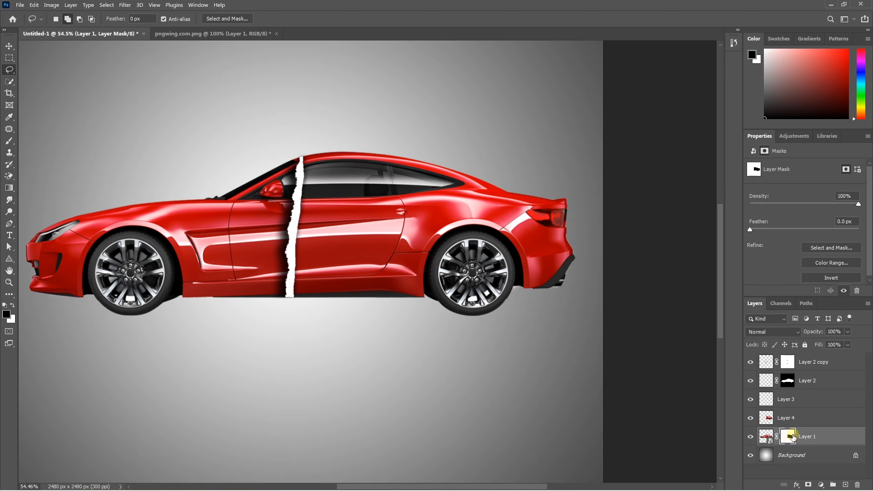
left_click(751, 418)
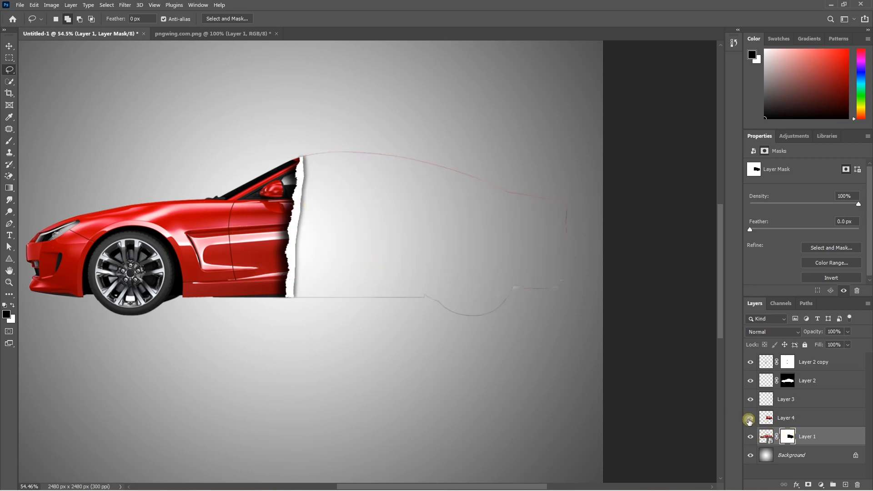
left_click(751, 419)
left_click(750, 437)
left_click(750, 436)
left_click(789, 435)
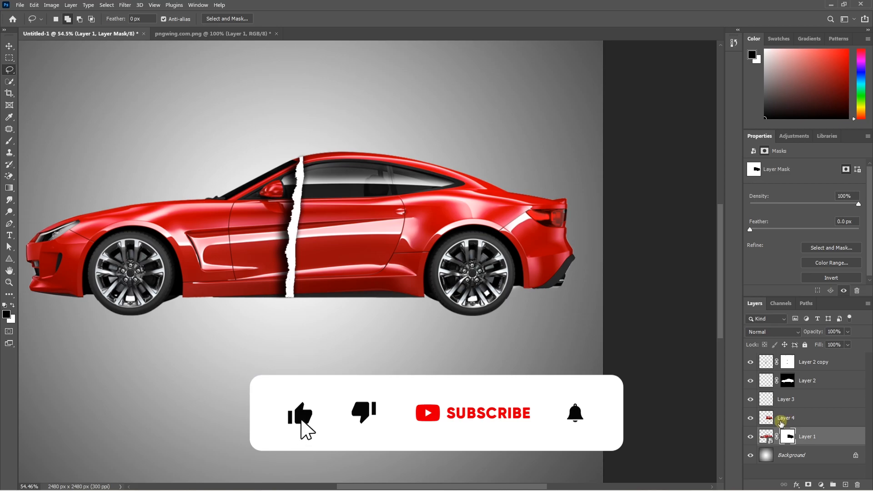
Step: Convert Layer 4, the rear half of the car, to a smart object
left_click(781, 421)
right_click(782, 421)
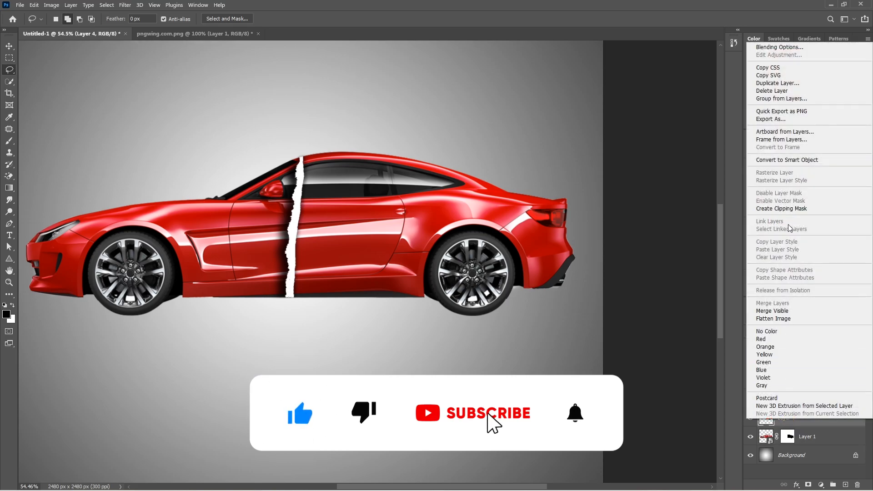
left_click(789, 160)
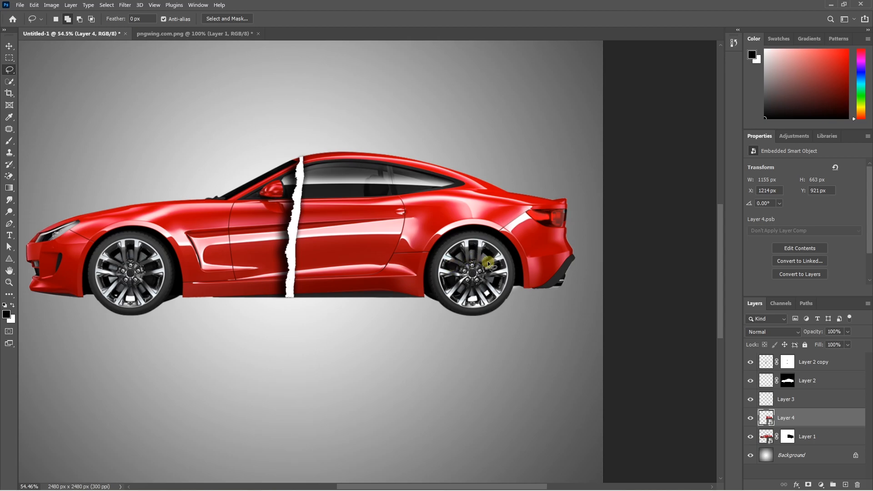
Step: Open Liquify on Layer 4 and warp the bodywork and rear wheel with the Forward Warp tool at size 250 and pressure 14
left_click(125, 5)
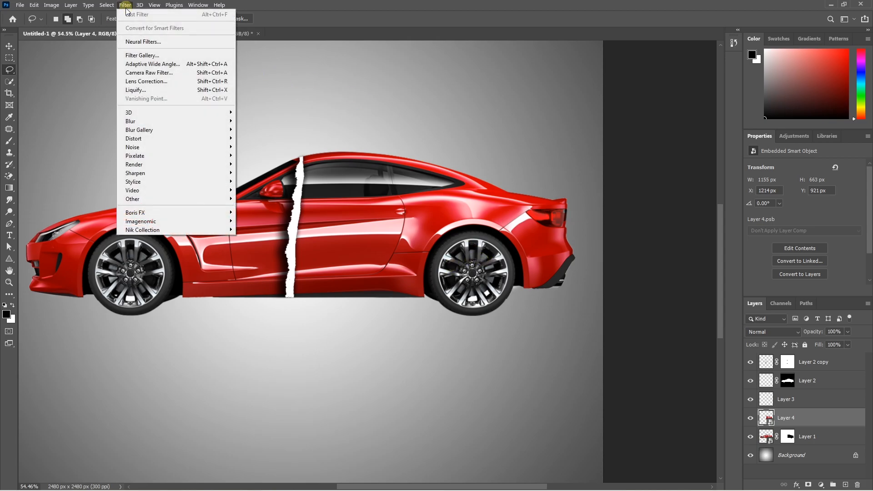
left_click(149, 91)
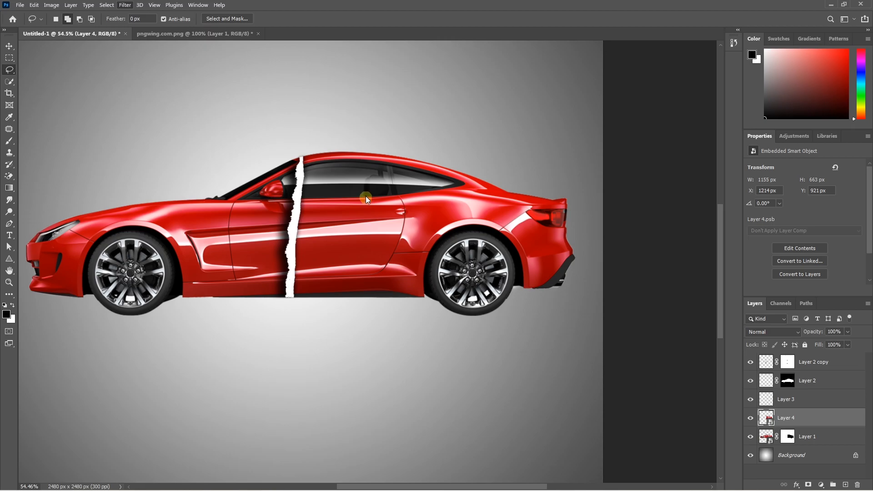
key("shift+ctrl+x")
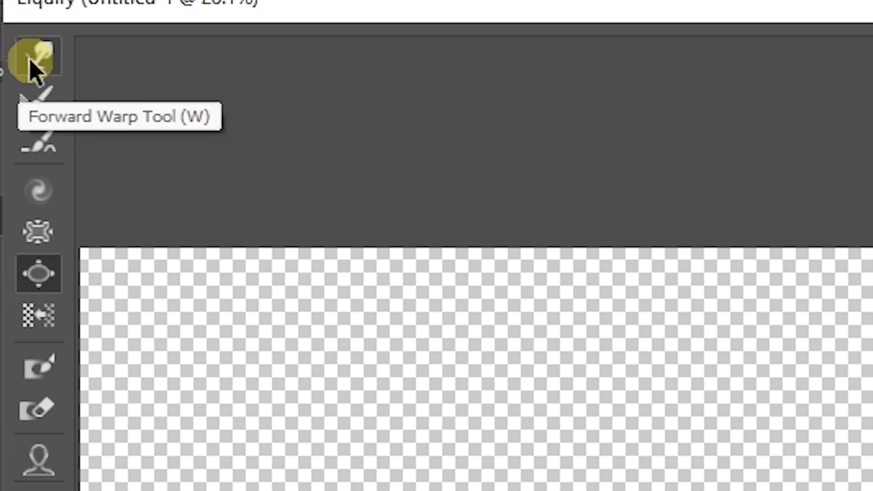
left_click(31, 59)
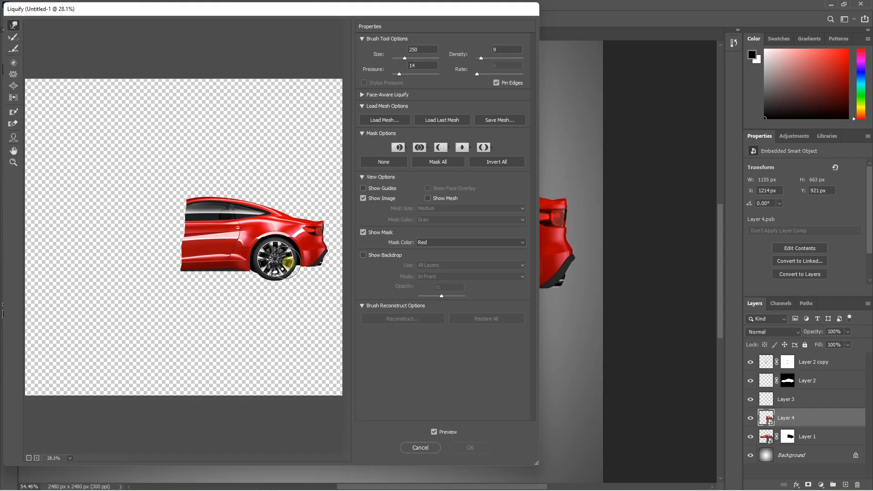
key("ctrl+plus")
key("ctrl+plus")
key("ctrl+plus")
key("ctrl+plus")
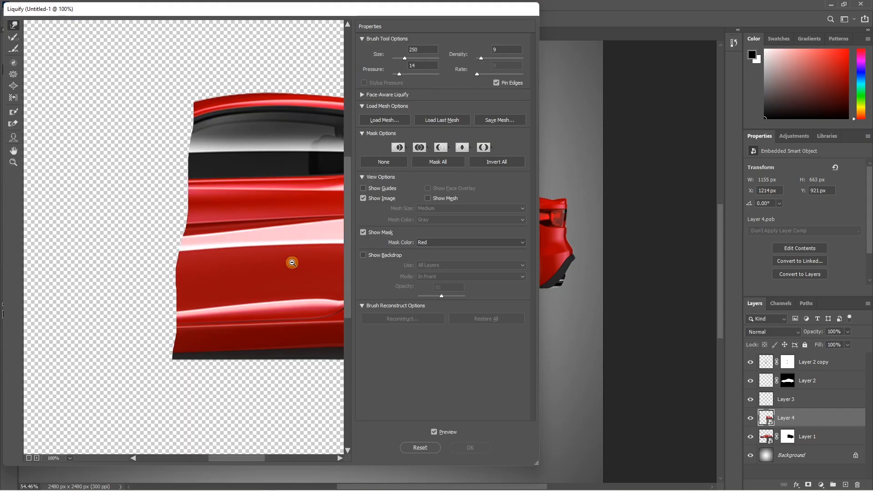
mouse_move(298, 284)
left_mouse_down()
mouse_move(103, 278)
mouse_move(177, 257)
mouse_move(182, 264)
mouse_move(266, 228)
mouse_move(209, 209)
mouse_move(228, 253)
mouse_move(219, 269)
mouse_move(235, 254)
left_mouse_up()
key("ctrl+z")
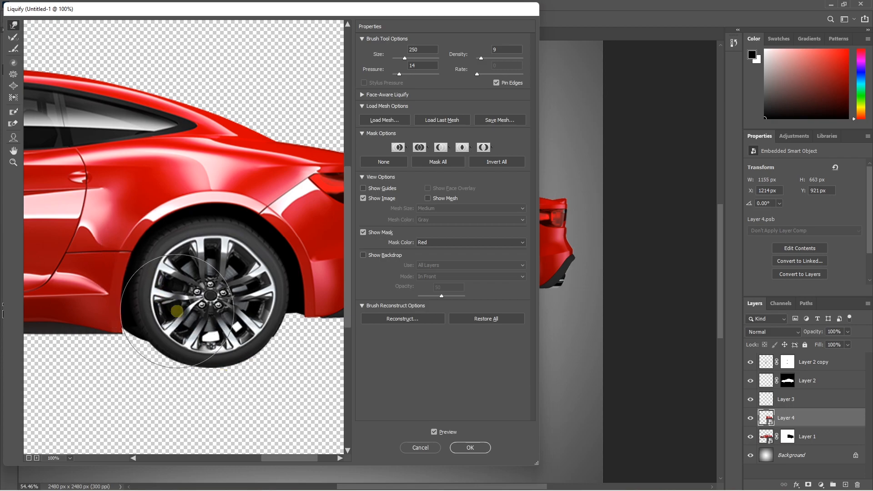
scroll(166, 312, "up", 1)
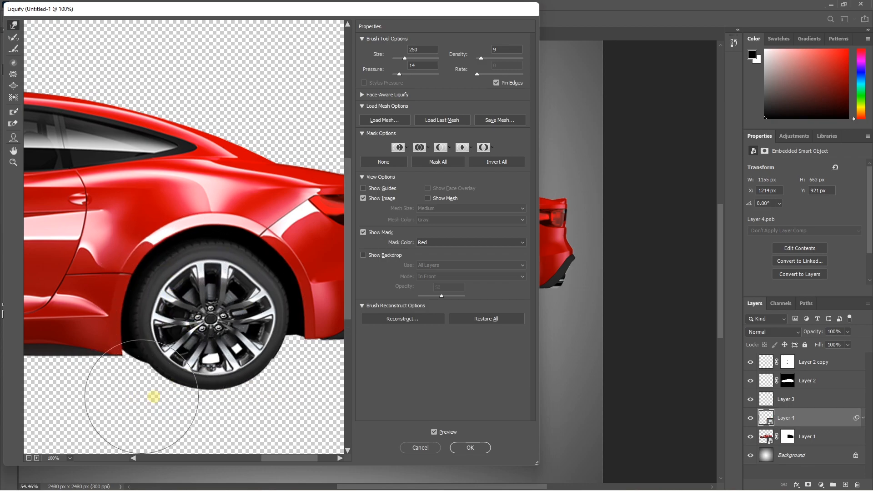
left_click_drag(150, 293, 164, 318)
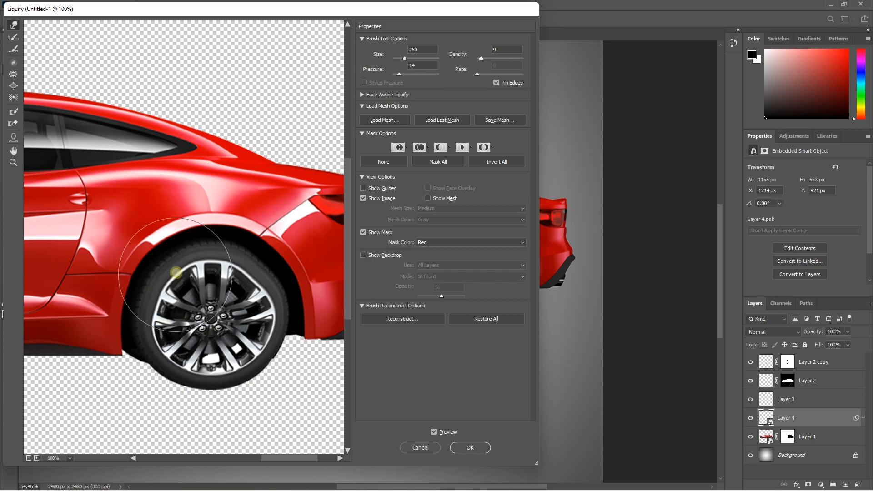
left_click_drag(175, 274, 193, 318)
mouse_move(137, 264)
left_mouse_down()
mouse_move(146, 313)
mouse_move(208, 304)
left_mouse_up()
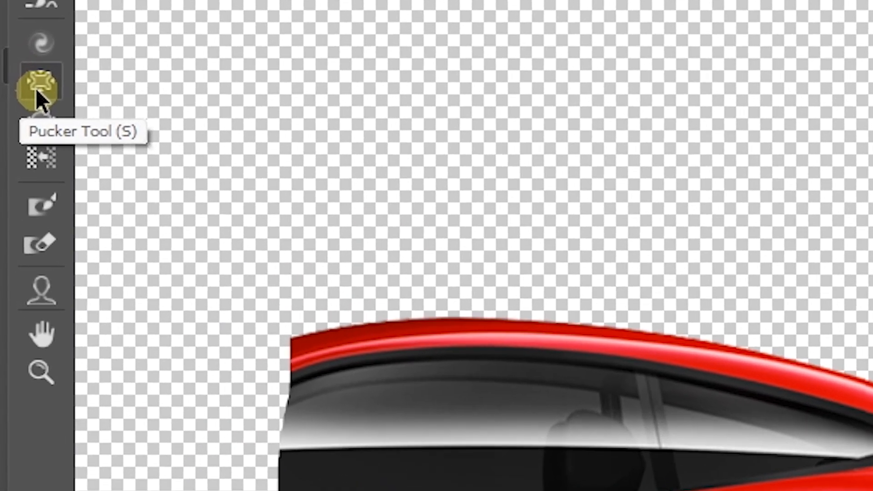
Step: Pinch dents into the rear half's door and side panels with the Pucker tool at size 400
left_click(39, 91)
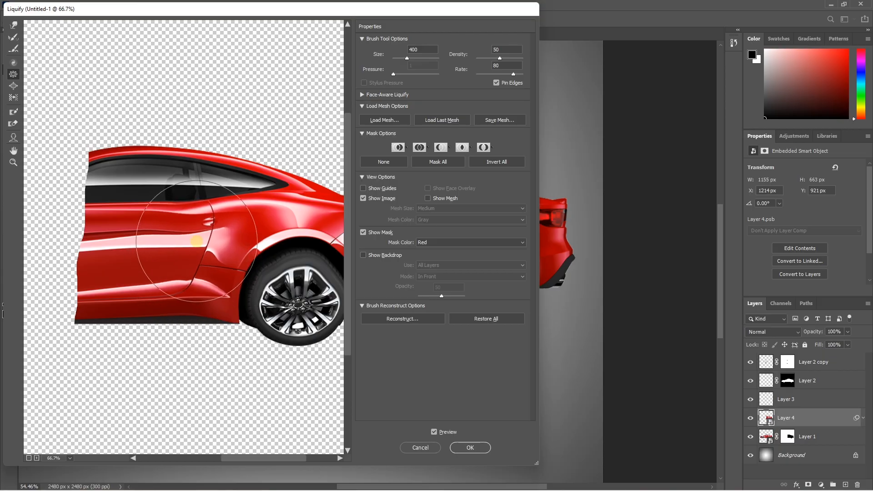
left_click(196, 241)
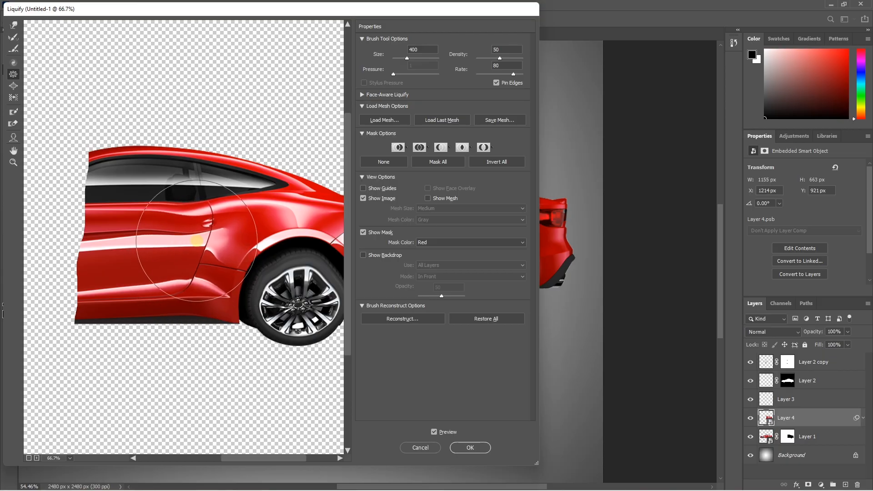
left_click(138, 251)
left_click_drag(227, 280, 190, 280)
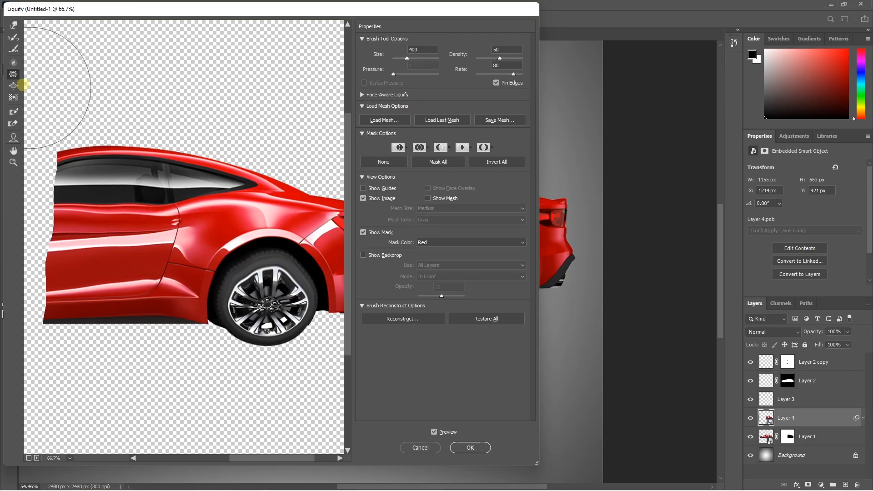
Step: Bulge parts of the rear bodywork with the Bloat tool at size 175 and apply the Liquify filter
left_click(13, 86)
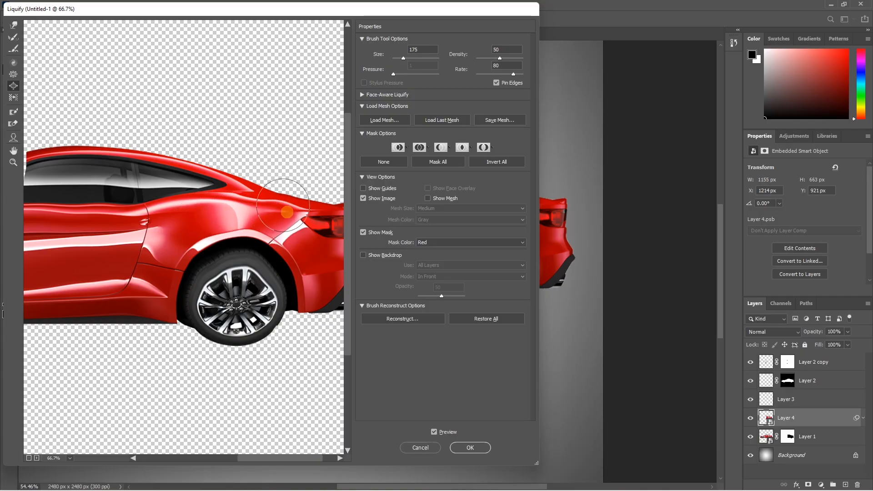
mouse_move(173, 301)
left_mouse_down()
mouse_move(283, 296)
mouse_move(181, 292)
left_mouse_up()
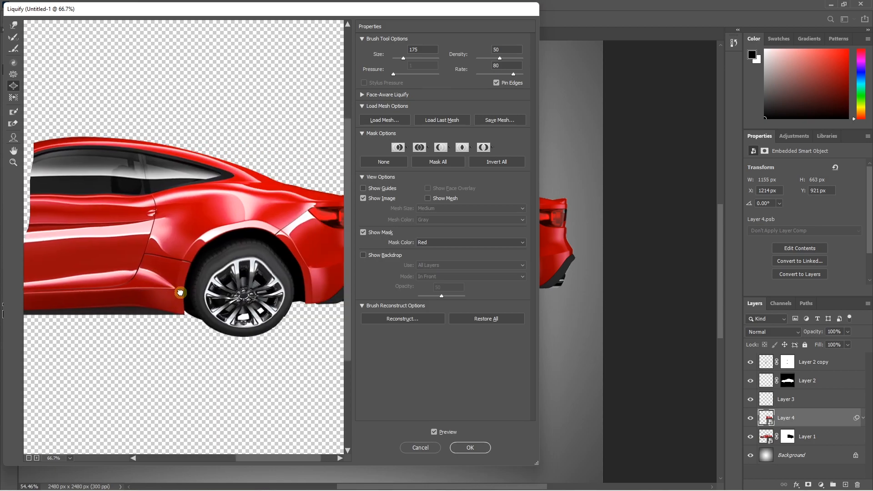
scroll(181, 292, "down", 2)
left_click(472, 447)
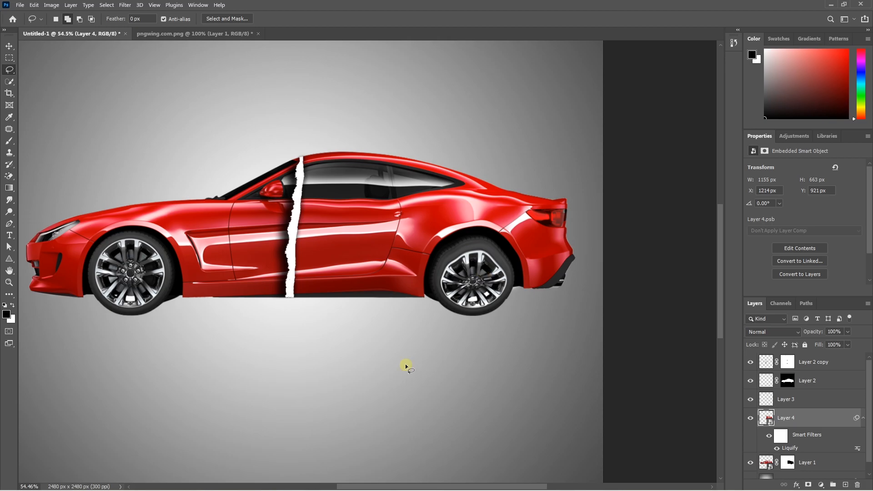
Step: Place the rust-texture-for-photoshop image above Layer 4, scale it to 13.37% over the car's rear half, and hide it
left_click(436, 480)
left_click_drag(746, 141, 485, 257)
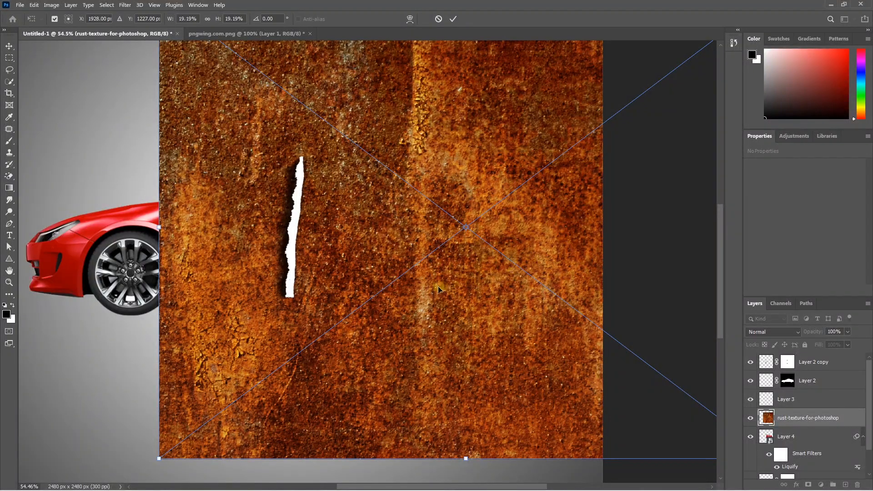
scroll(441, 291, "down", 3)
left_click_drag(454, 142, 476, 177)
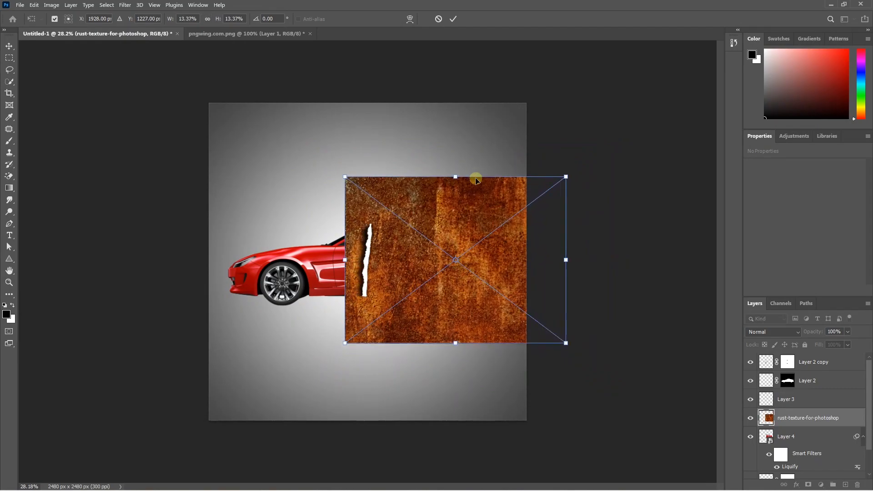
key("Return")
key("l")
left_click(751, 419)
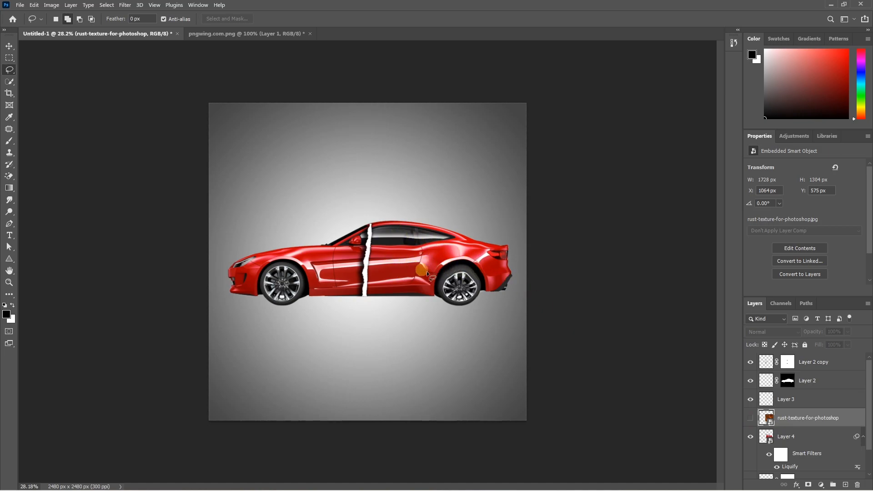
Step: Add a Hue/Saturation adjustment clipped to Layer 4 with Saturation -100 and Lightness +8
left_click(793, 439)
left_click(821, 485)
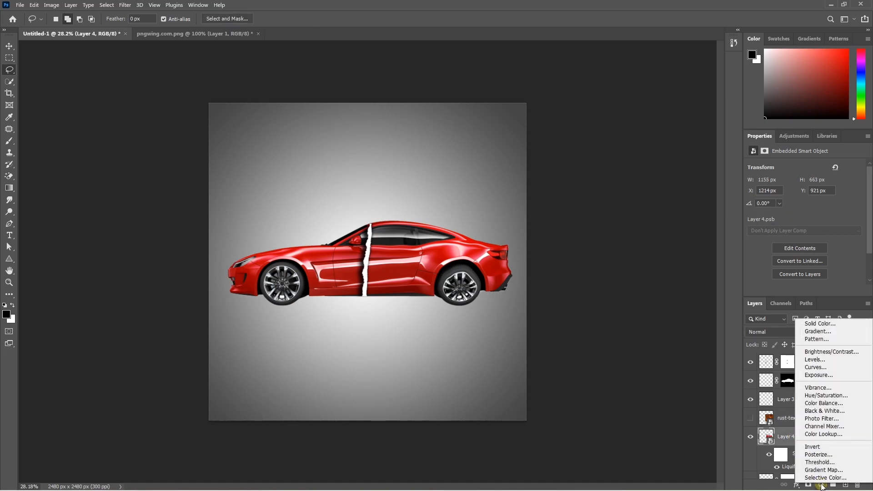
left_click(826, 396)
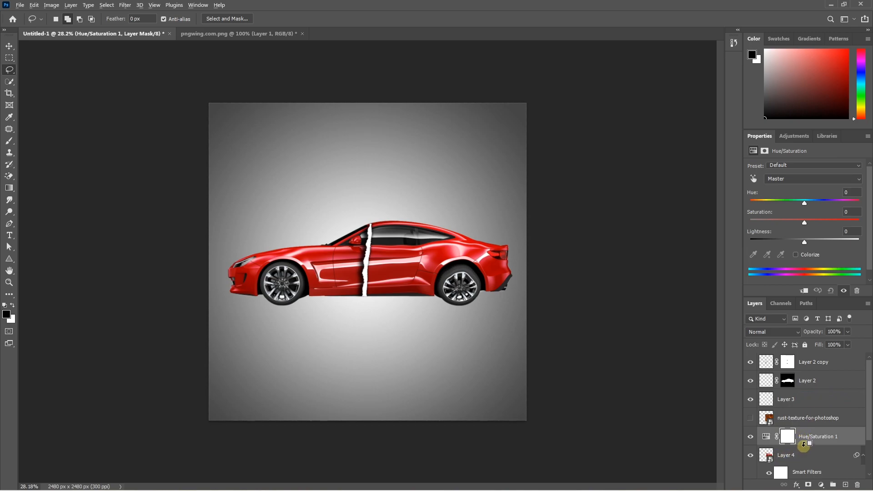
left_click(804, 444, "alt")
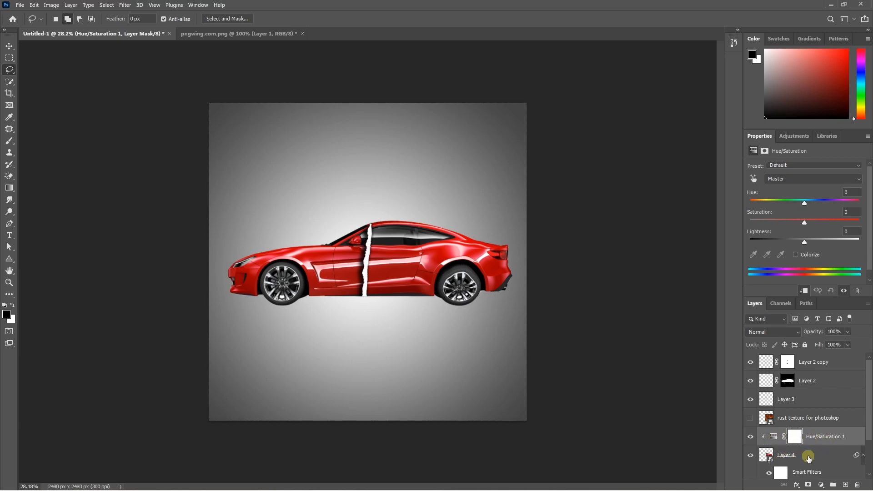
left_click_drag(805, 222, 762, 222)
mouse_move(804, 241)
left_mouse_down()
mouse_move(818, 244)
mouse_move(807, 243)
left_mouse_up()
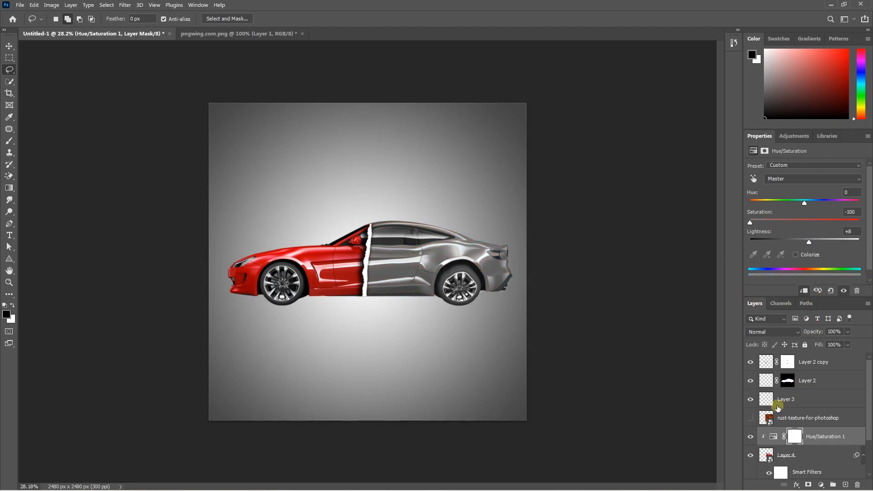
Step: Show the rust-texture-for-photoshop layer, clip it to the car's rear half, and set its blend mode to Linear Light
left_click(750, 418)
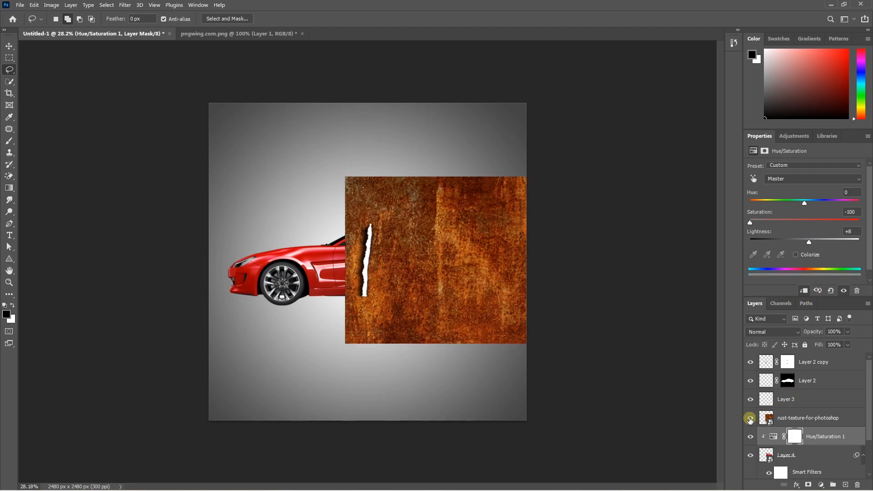
left_click(805, 426, "alt")
left_click(806, 418)
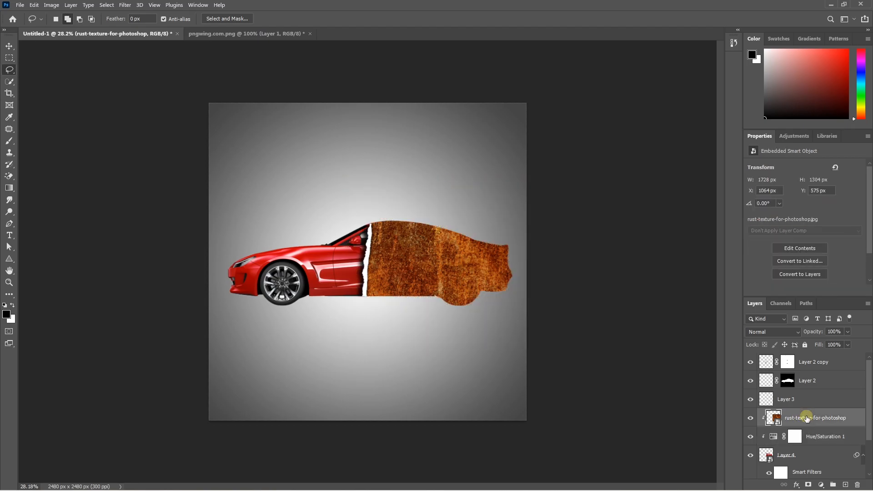
left_click(763, 332)
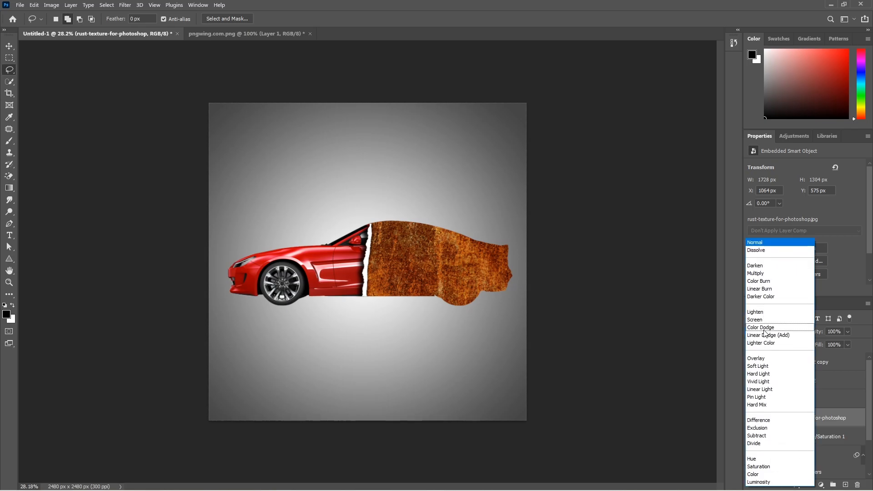
left_click(767, 390)
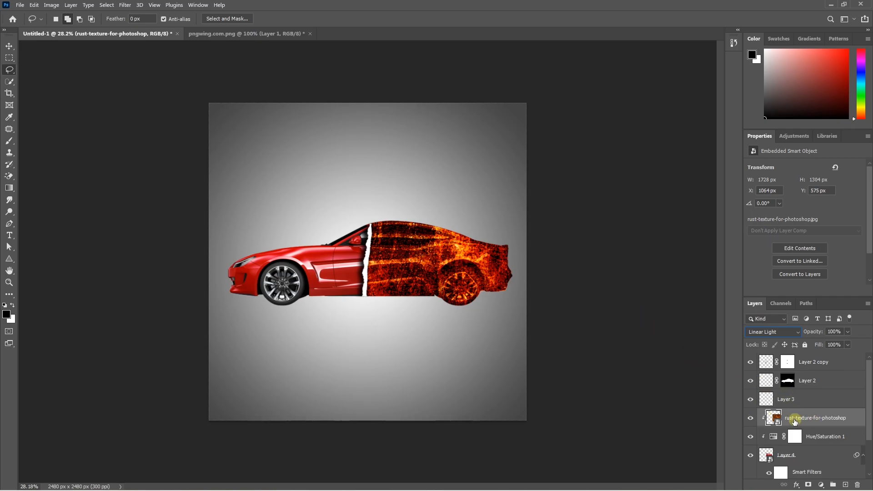
Step: Set the rust texture's Blend If ranges to 0/12 for This Layer shadows and 0/68 and 224/255 for the Underlying Layer
left_click(796, 484)
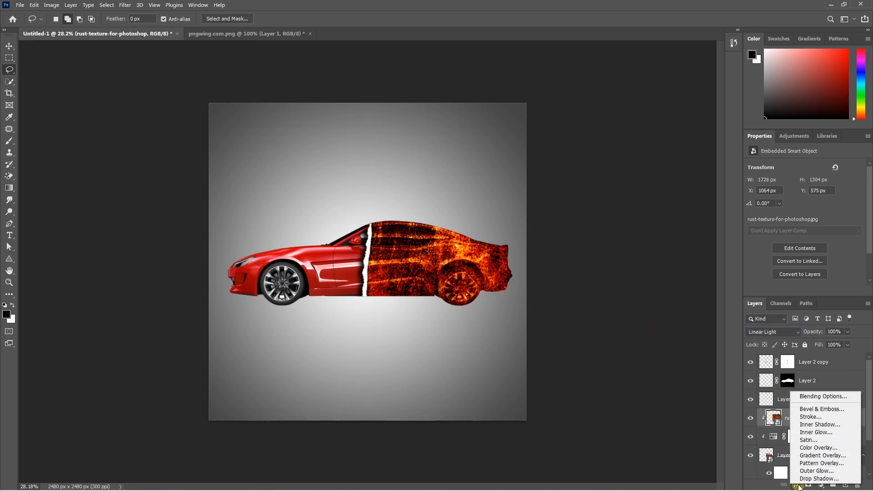
left_click(810, 396)
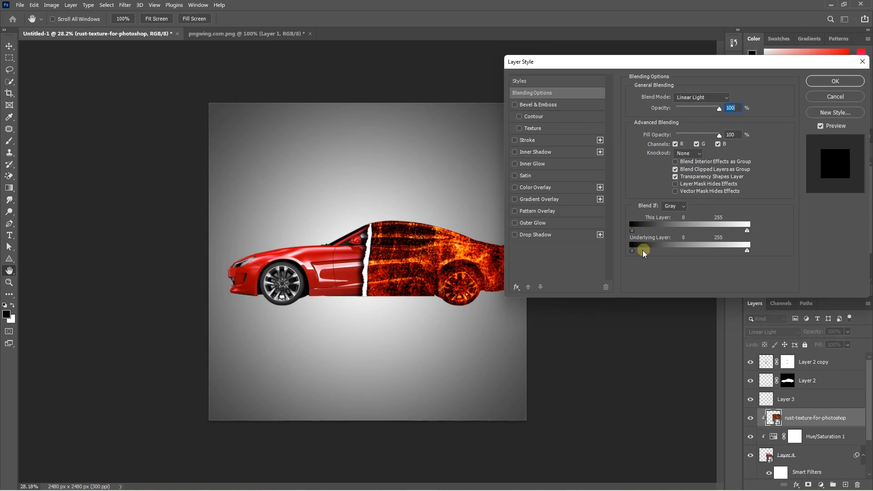
left_click_drag(639, 253, 661, 253)
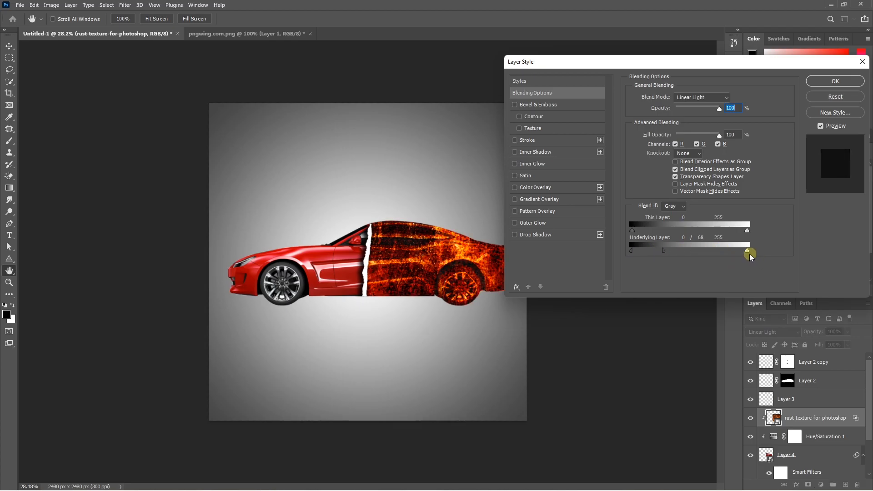
mouse_move(746, 253)
left_mouse_down()
mouse_move(685, 253)
mouse_move(734, 256)
left_mouse_up()
left_click(748, 232)
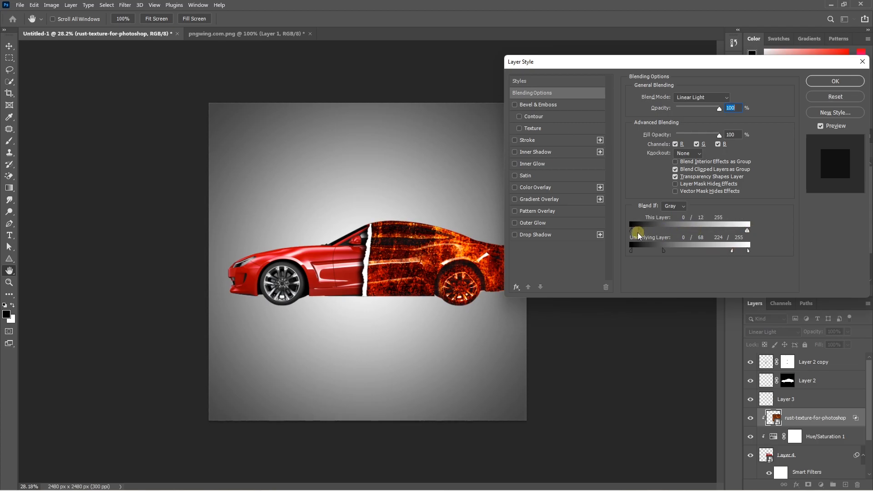
left_click(836, 81)
key("l")
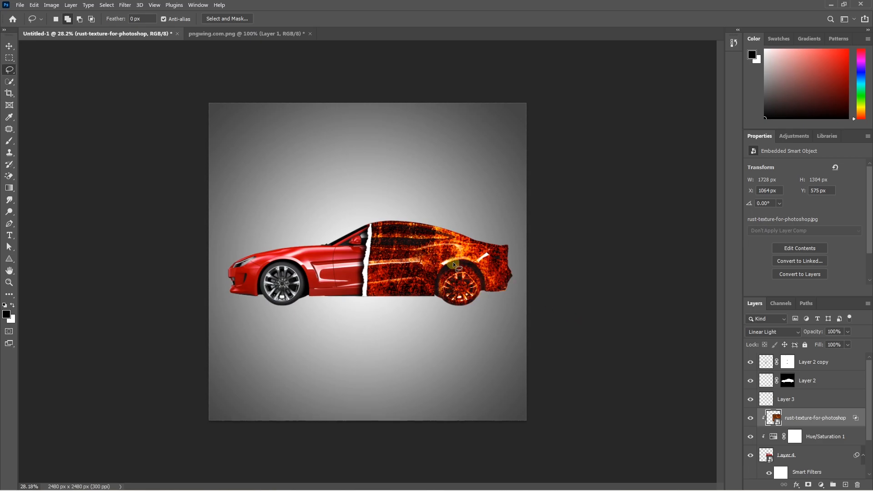
Step: Add a Hue/Saturation adjustment clipped above the rust texture, with Saturation about -16 and Lightness -8
left_click(820, 484)
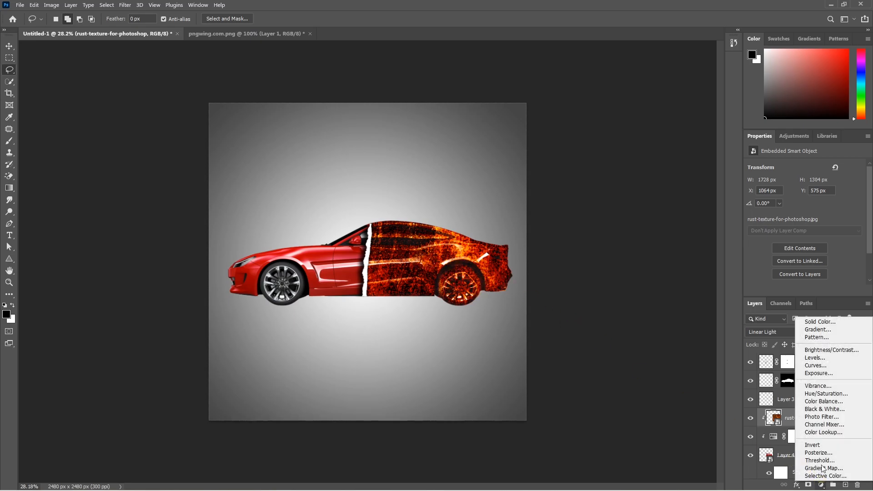
left_click(819, 396)
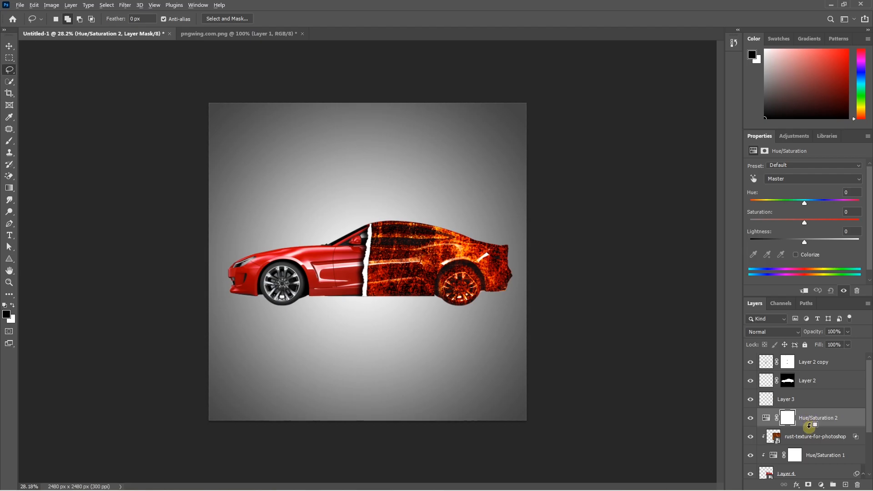
left_click(809, 426, "alt")
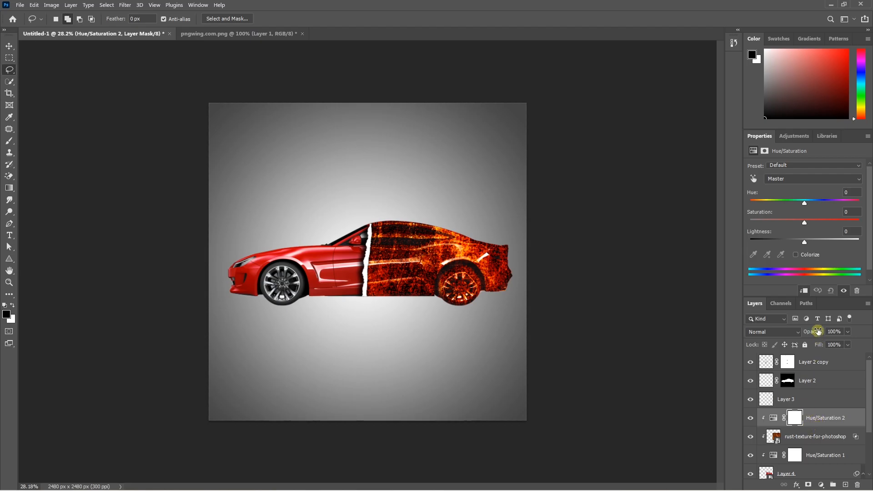
mouse_move(808, 220)
left_mouse_down()
mouse_move(793, 222)
mouse_move(801, 228)
left_mouse_up()
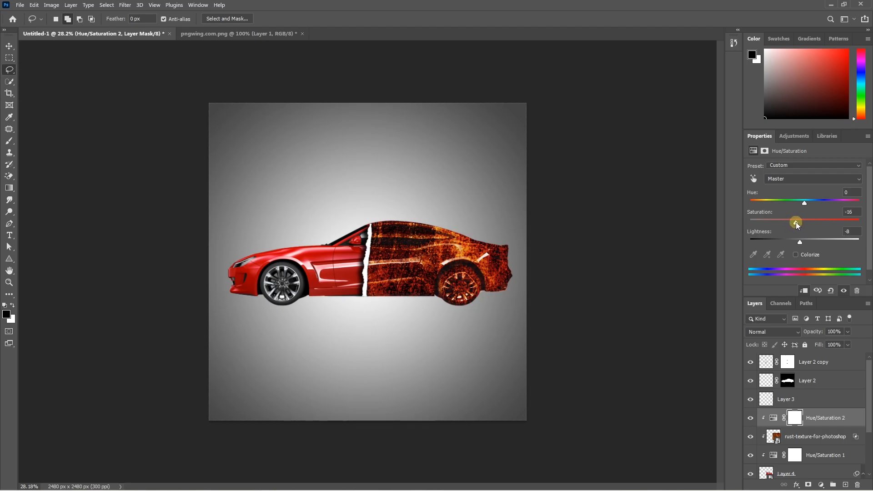
Step: Open the rust texture layer's opacity setting and inspect the car's rusty rear half up close
left_click(796, 435)
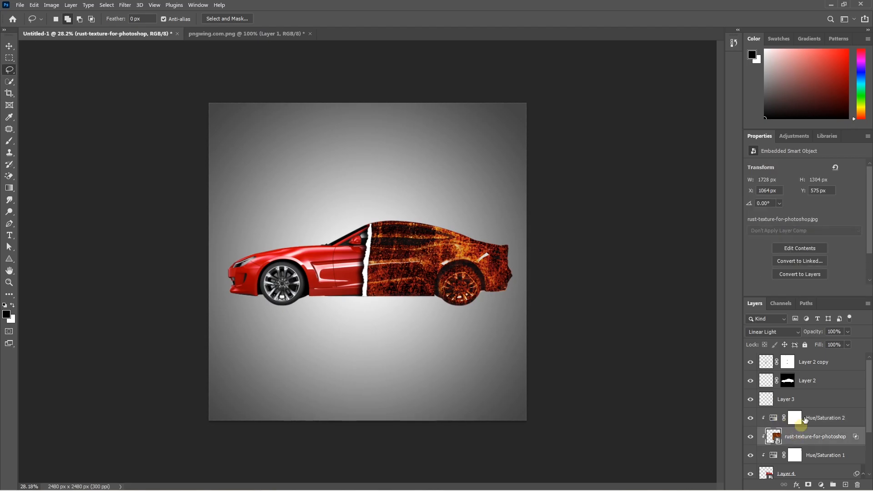
left_click(848, 333)
left_click(585, 304)
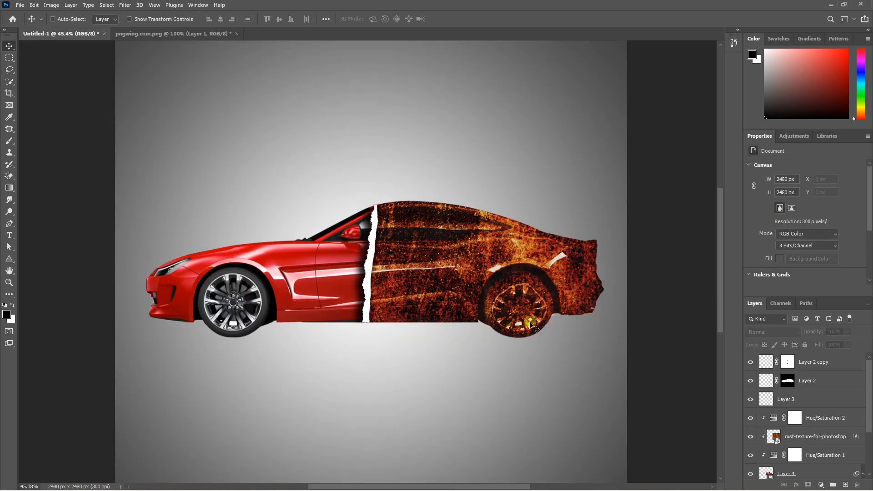
scroll(529, 324, "up", 4)
scroll(460, 271, "down", 6)
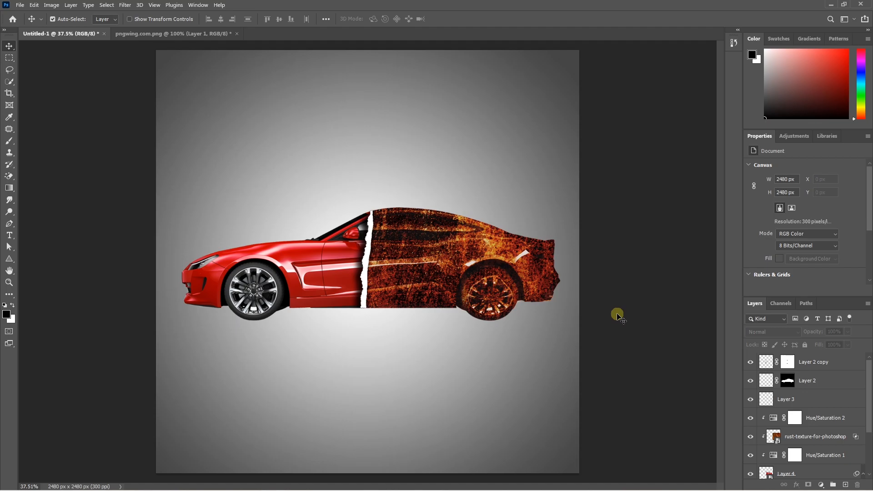
Step: Add a new empty layer directly above the Background, beneath Layer 1
scroll(782, 390, "down", 5)
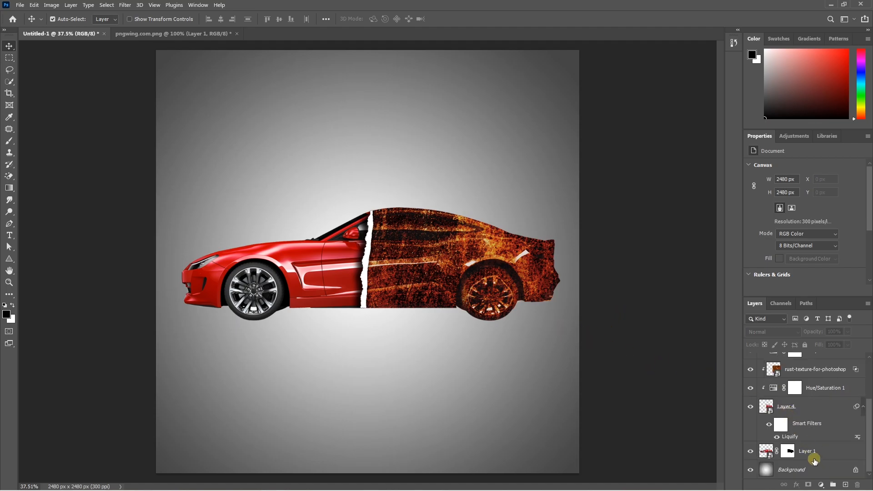
left_click(812, 451)
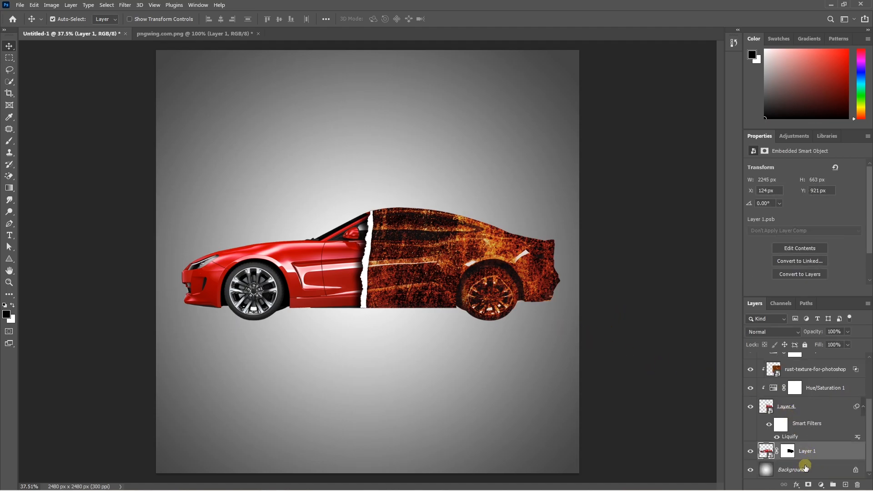
left_click(804, 466)
left_click(845, 484)
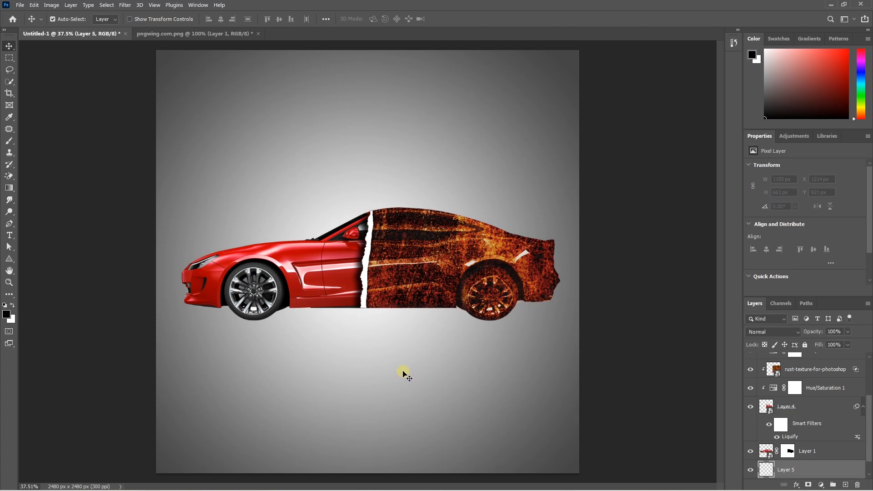
Step: Paint a straight black shadow line beneath both wheels along the car's full length with a 60 px Soft Round brush
key("b")
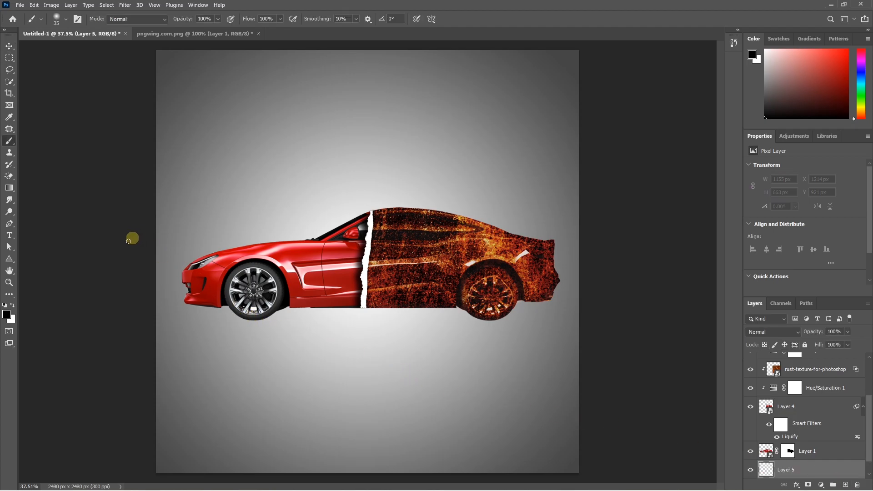
left_click(67, 20)
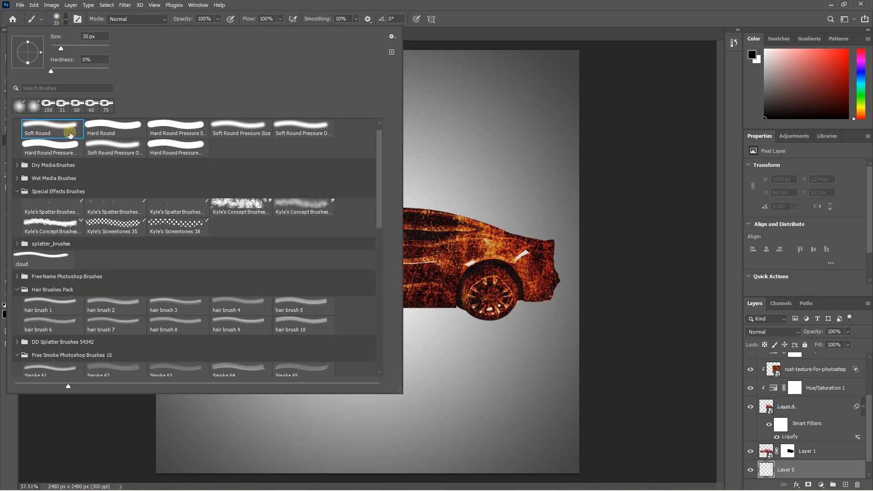
left_click(63, 20)
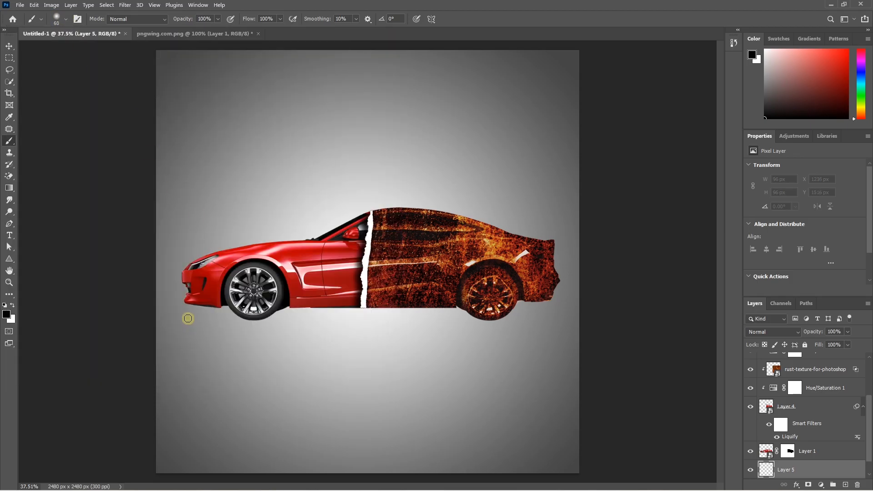
left_click_drag(187, 318, 200, 320)
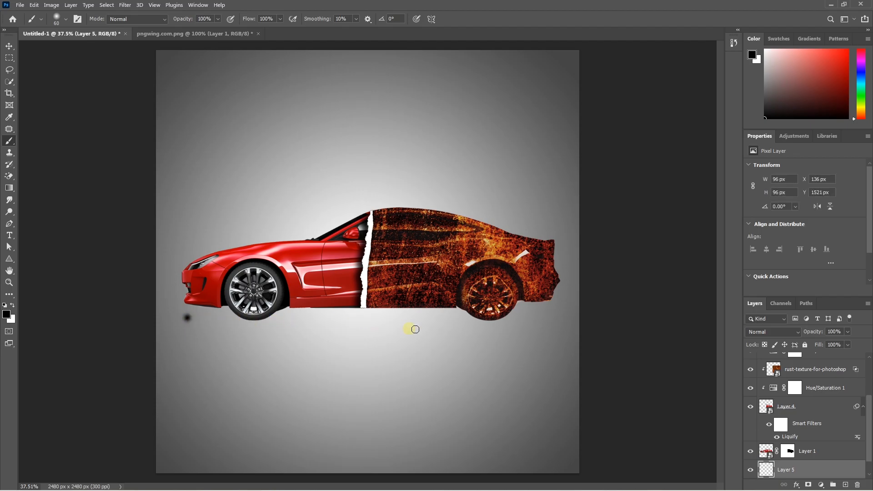
left_click(550, 318, "shift")
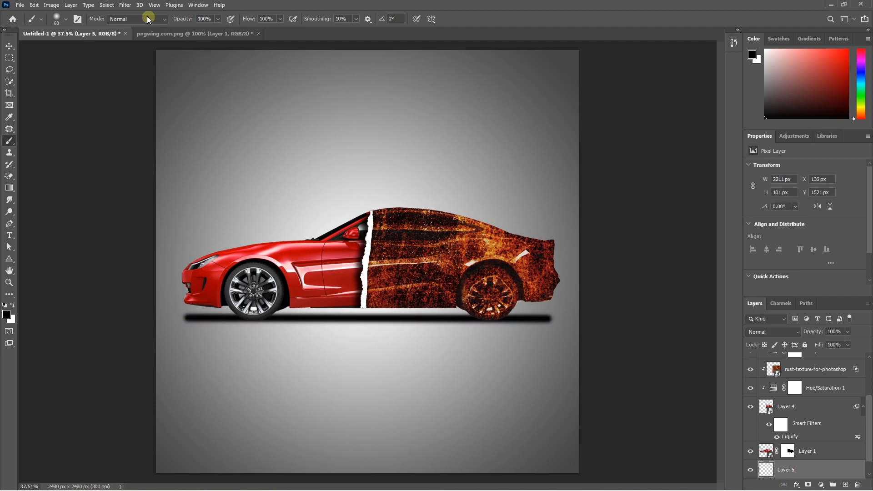
Step: Soften the painted shadow line with a Gaussian Blur of 9.0 pixels radius
left_click(125, 5)
mouse_move(152, 122)
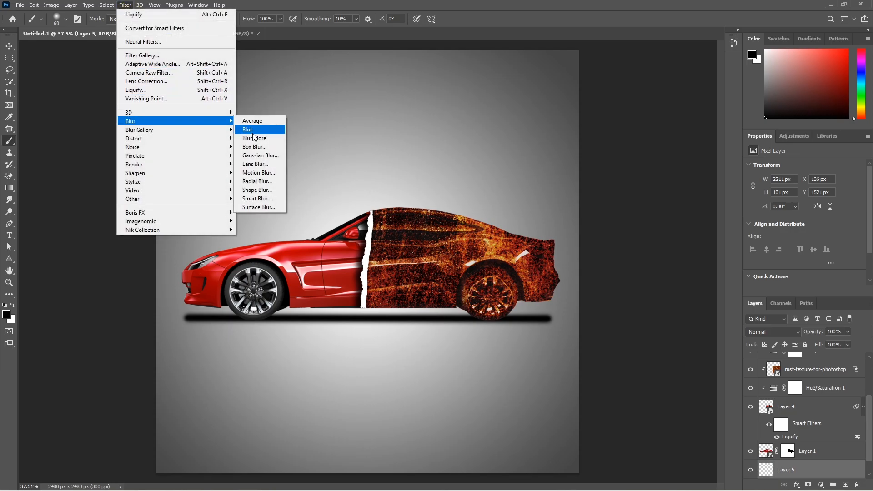
left_click(260, 155)
left_click_drag(165, 173, 152, 172)
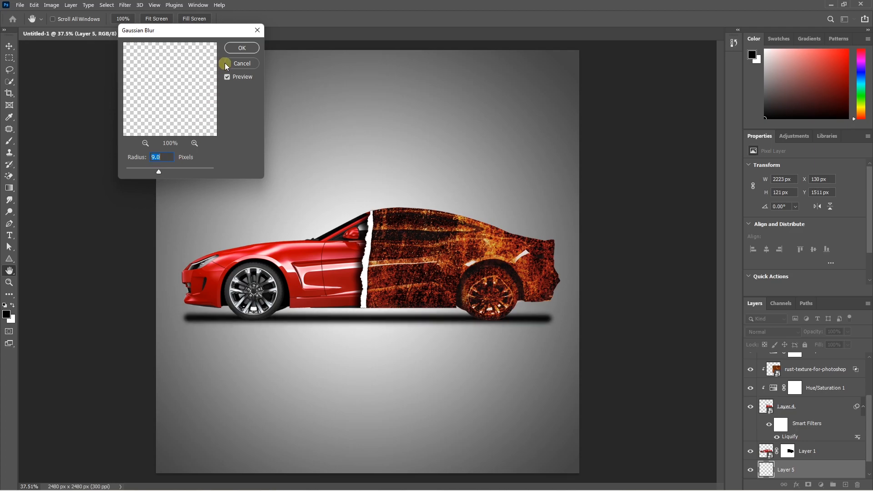
left_click(241, 48)
key("b")
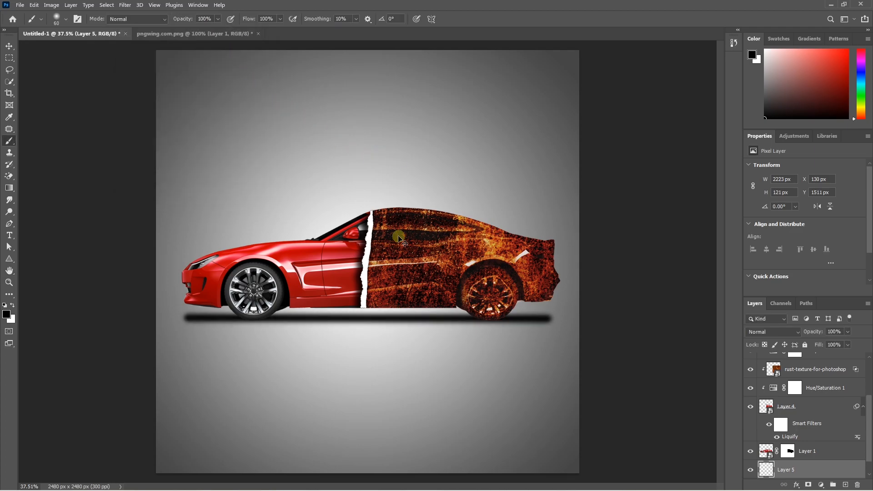
Step: Stretch the blurred shadow to a height of 193 px and add a layer mask to its layer for brushing
key("ctrl+t")
left_click_drag(368, 329, 367, 340)
key("Return")
key("ctrl+minus")
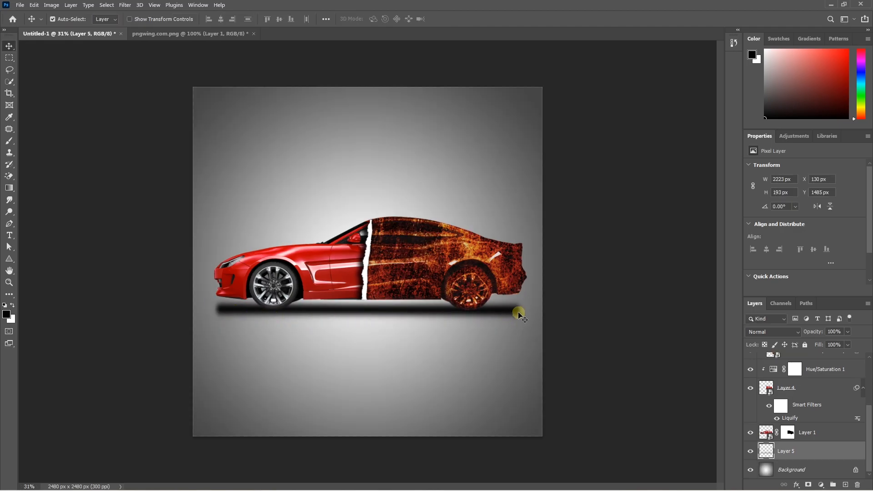
left_click(810, 484)
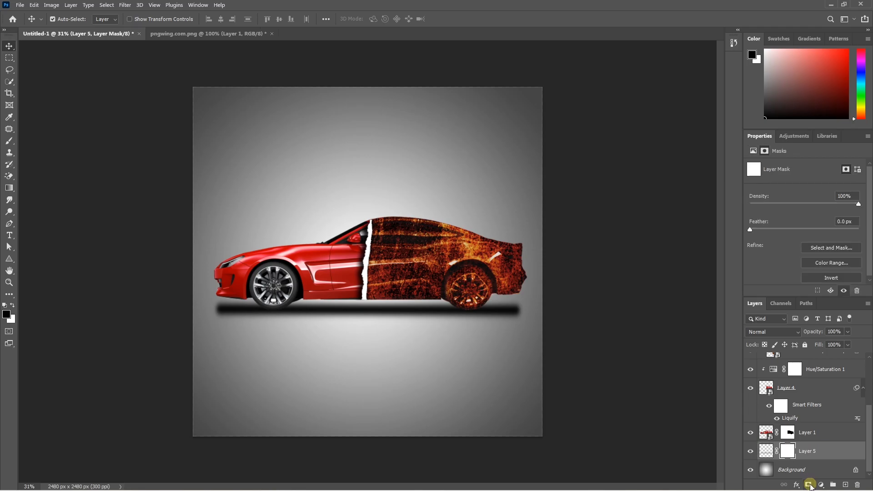
key("b")
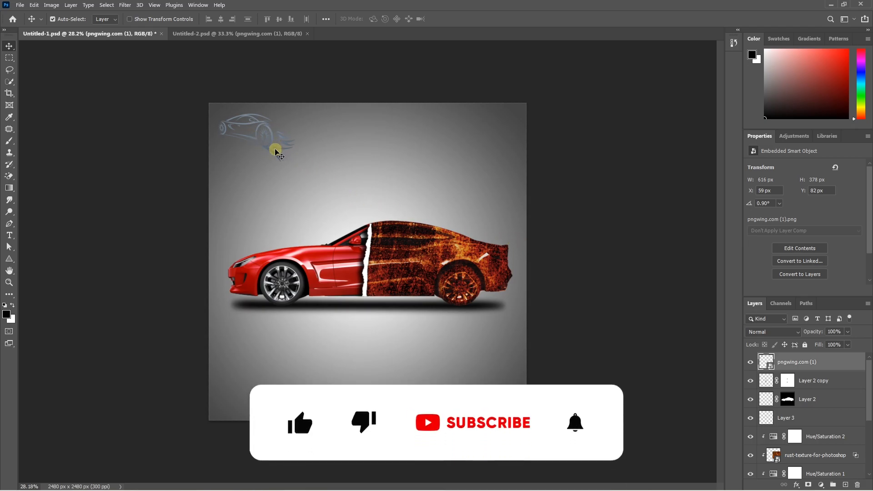
Step: Add a Hue/Saturation adjustment clipped to the car logo layer and set its Lightness to +100
left_click(821, 484)
left_click(813, 399)
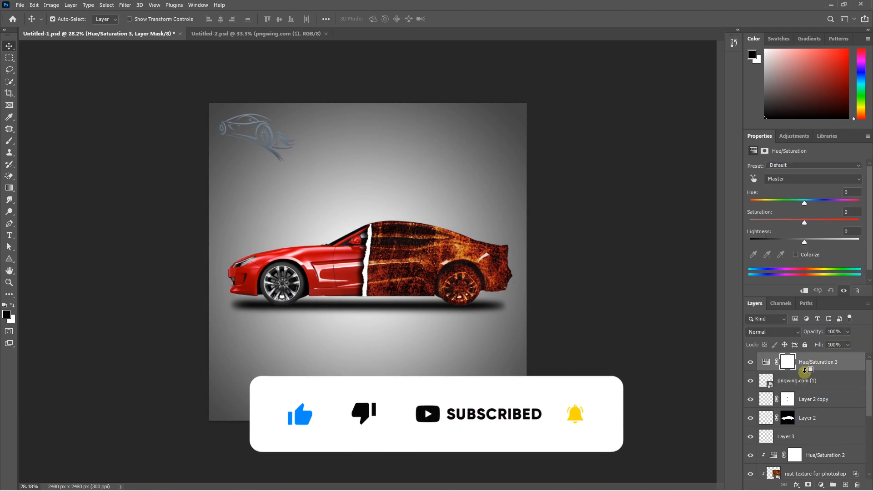
left_click(806, 375, "alt")
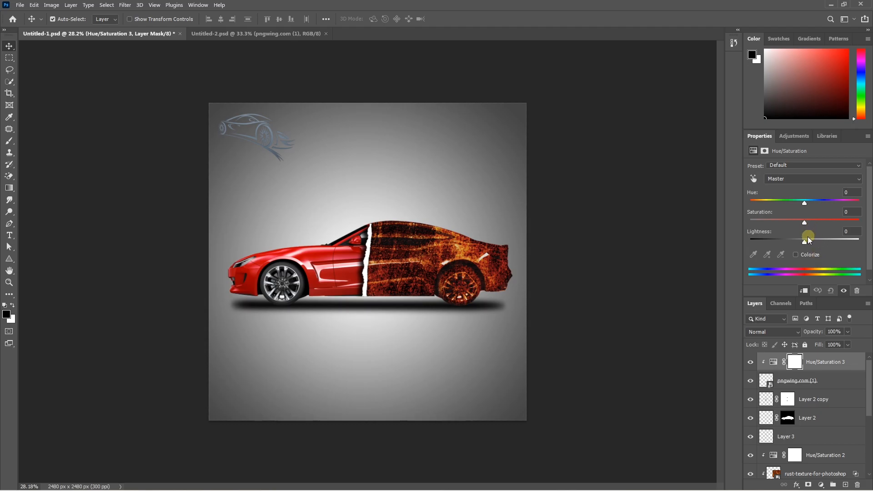
left_click_drag(806, 241, 859, 241)
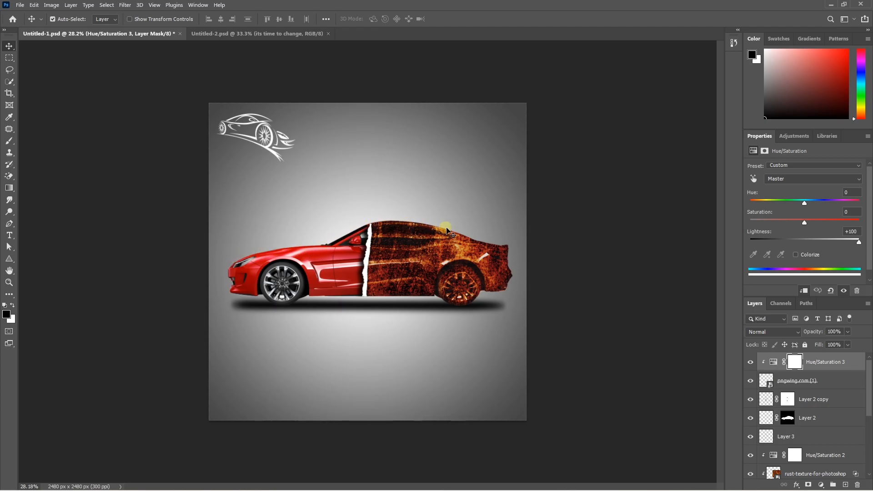
Step: Load Layer 1's car silhouette as a selection and convert it into a work path
scroll(799, 420, "down", 5)
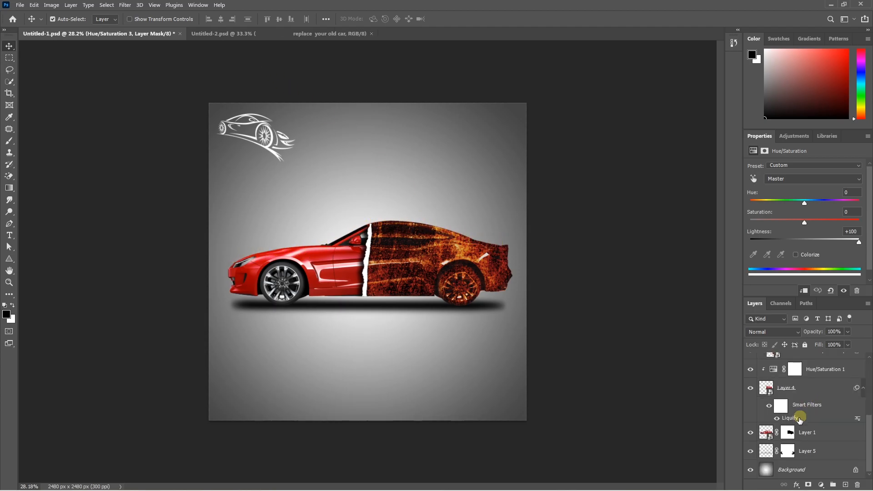
left_click(766, 435, "ctrl")
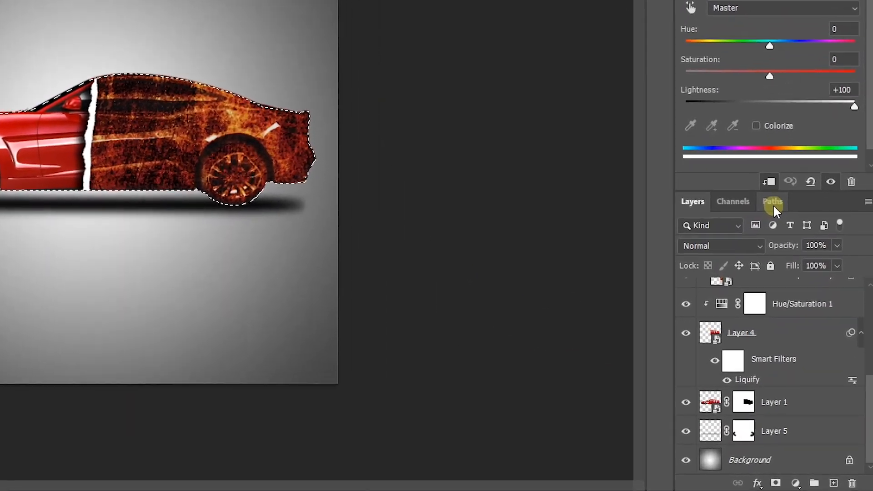
left_click(806, 303)
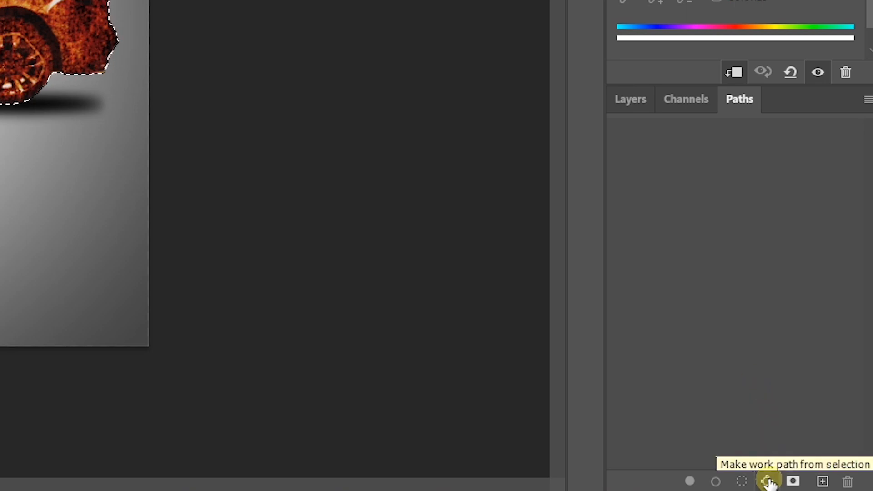
left_click(768, 481)
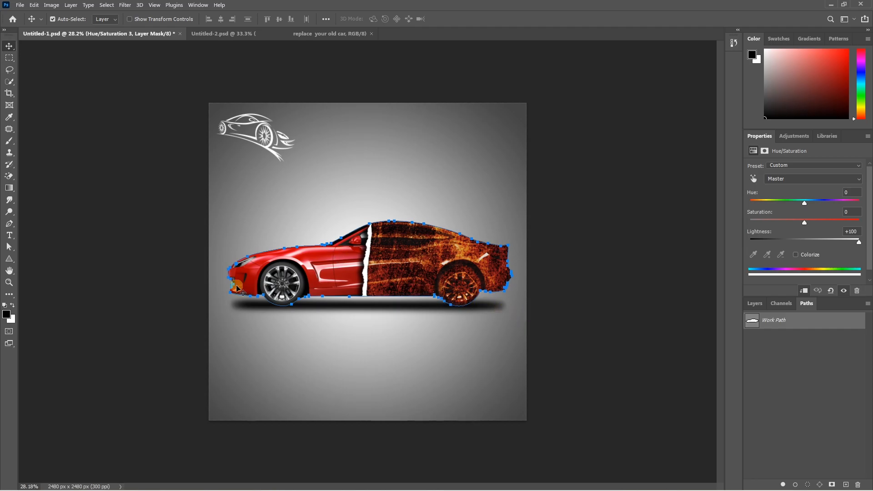
Step: Adjust the work path's anchor point on the rear roofline slightly with the Path Selection tool, and return to the layer list
scroll(380, 220, "up", 5)
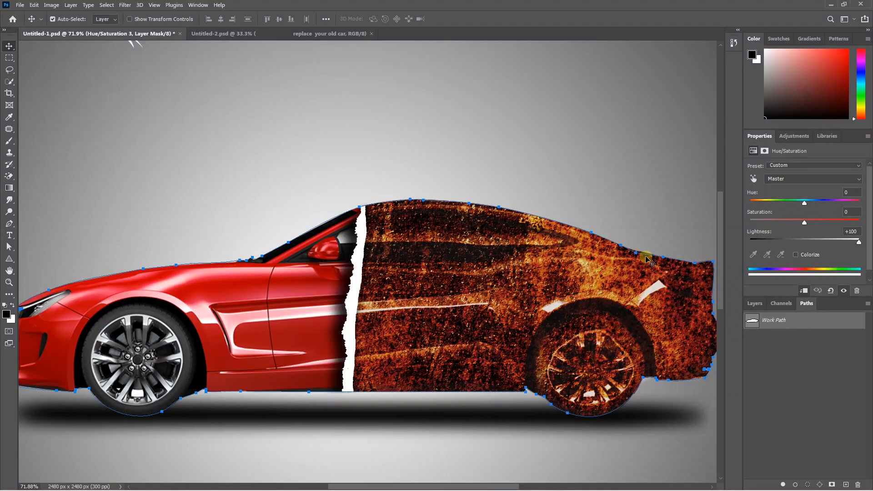
scroll(646, 257, "up", 3)
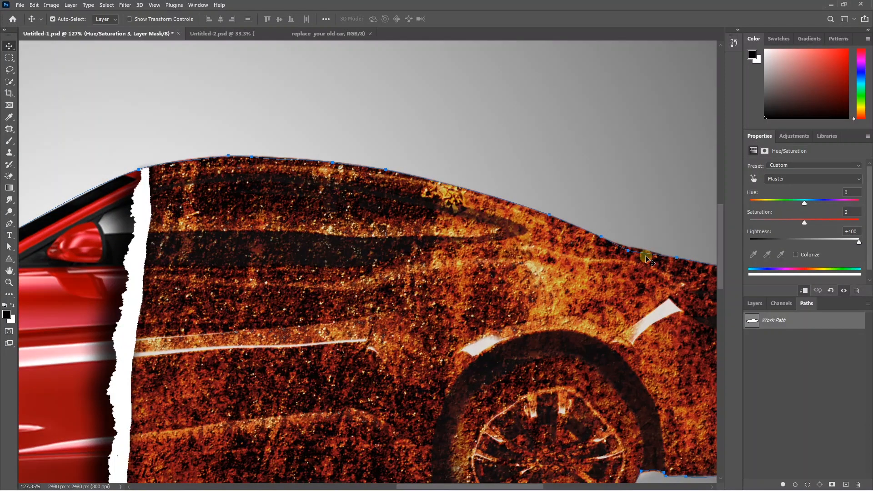
key("a")
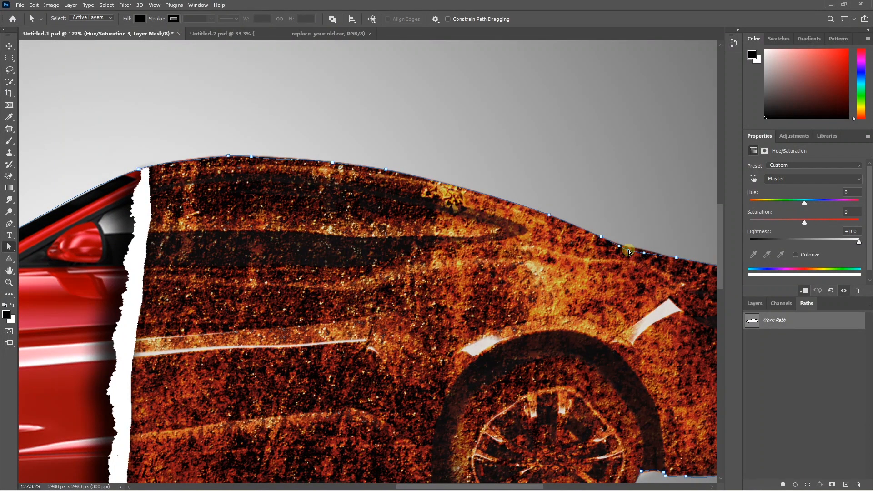
left_click_drag(629, 252, 628, 249)
scroll(612, 254, "down", 5)
left_click(755, 303)
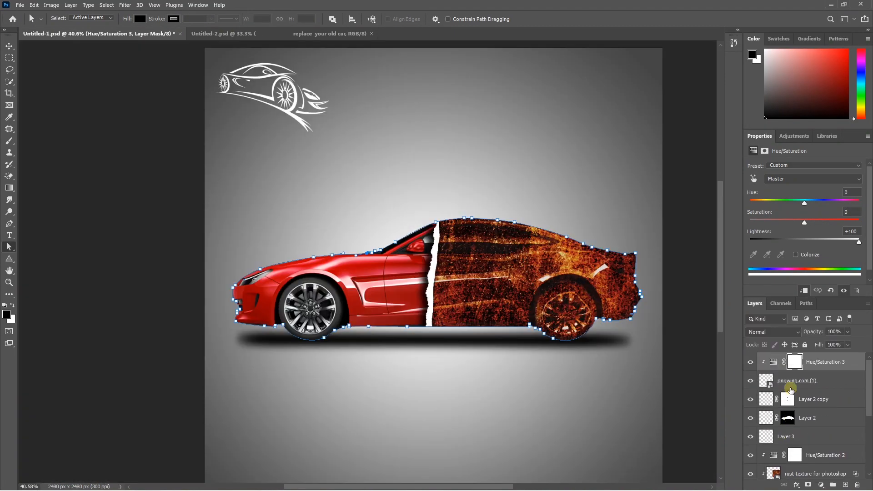
Step: Create type on the work path along the car's outline and replace the placeholder with "replace your old car"
key("t")
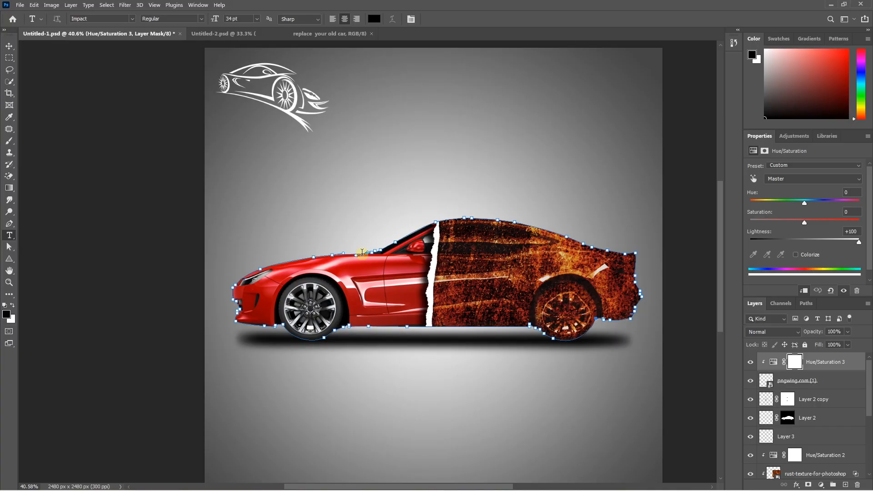
left_click(361, 252)
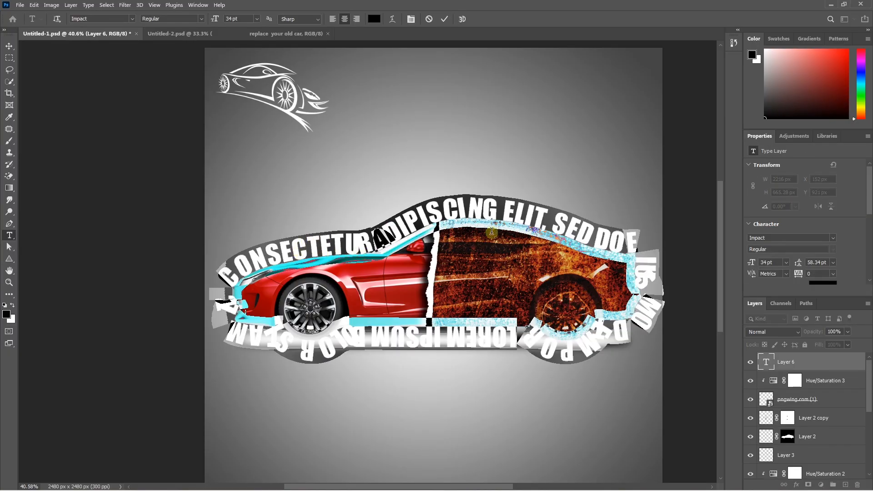
key("ctrl+a")
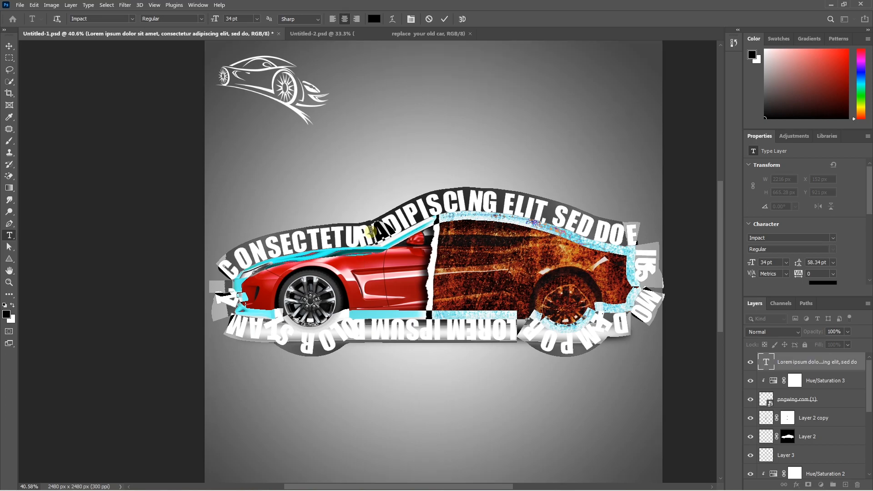
type("replace your old car")
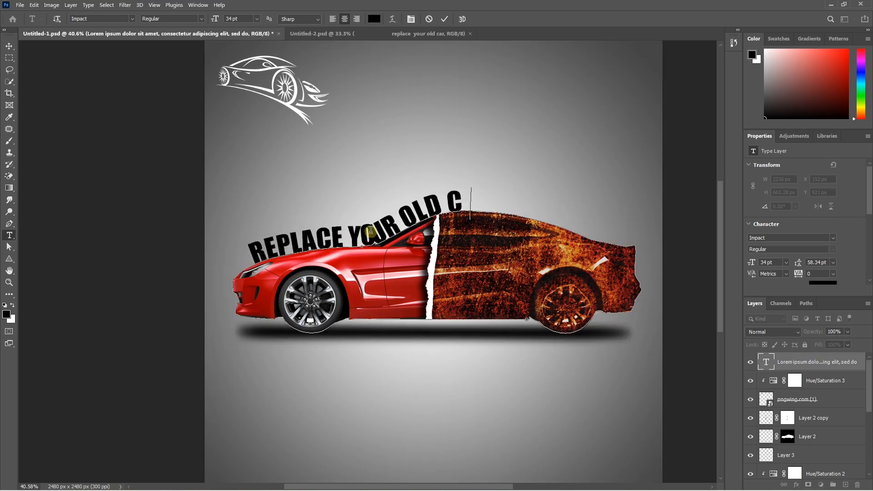
Step: Set the curved text's font to AvantGarde Bk BT Demi and shift it along the path to begin above the bonnet
left_click(132, 19)
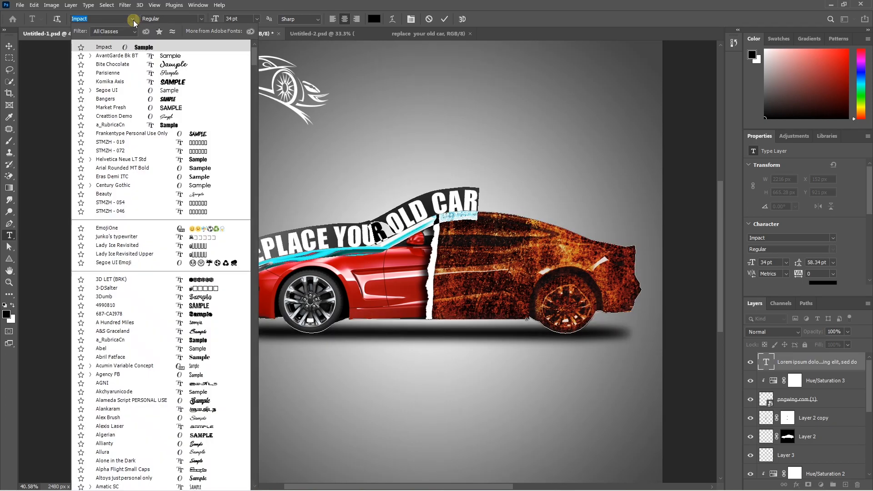
left_click(160, 58)
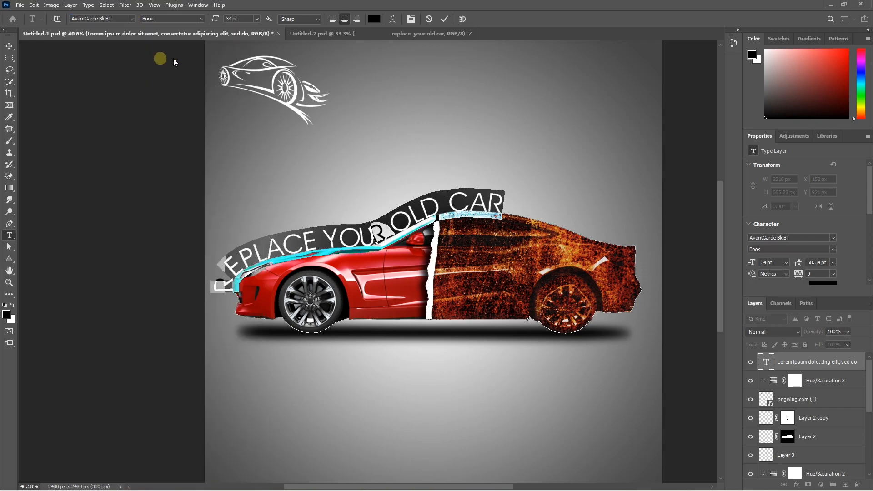
left_click(203, 18)
left_click(189, 37)
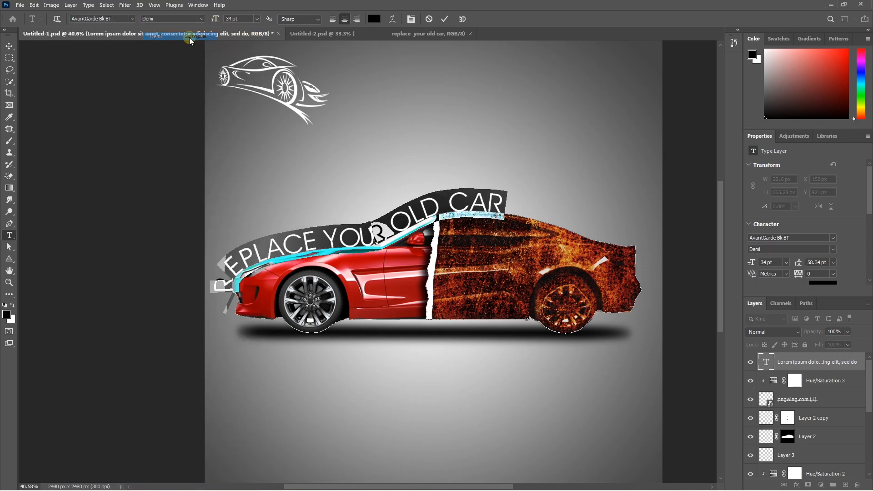
left_click(231, 293)
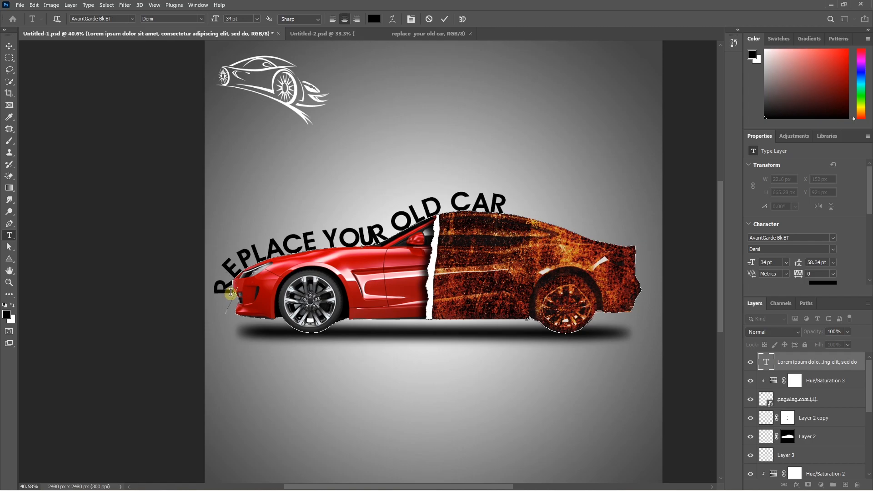
left_click_drag(240, 294, 303, 283)
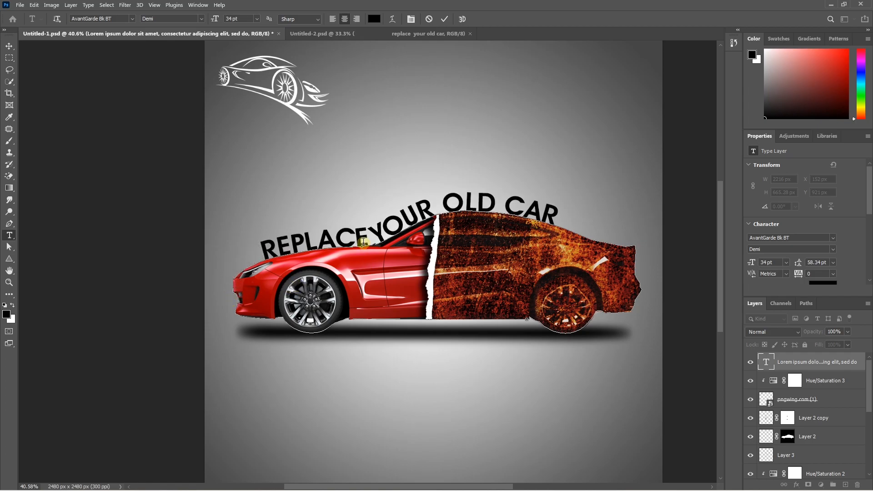
Step: Enlarge the curved text to 41 pt and add an extra space between REPLACE and YOUR
triple_click(363, 238)
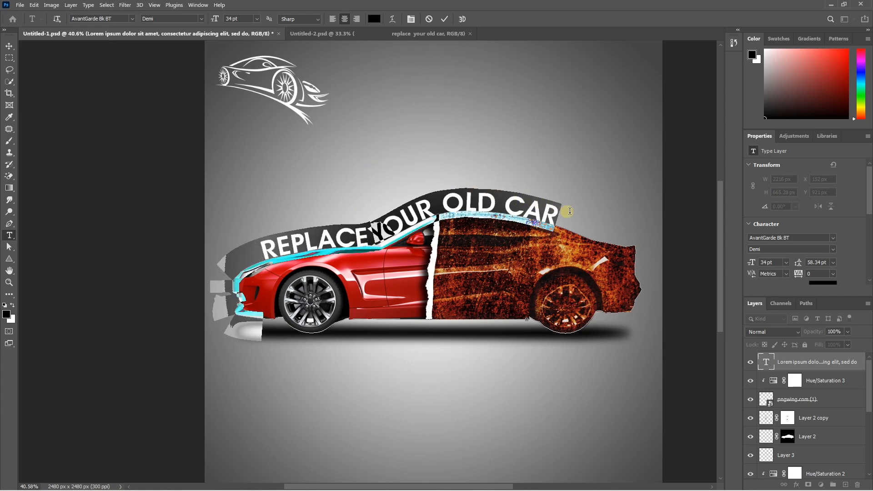
left_click(258, 19)
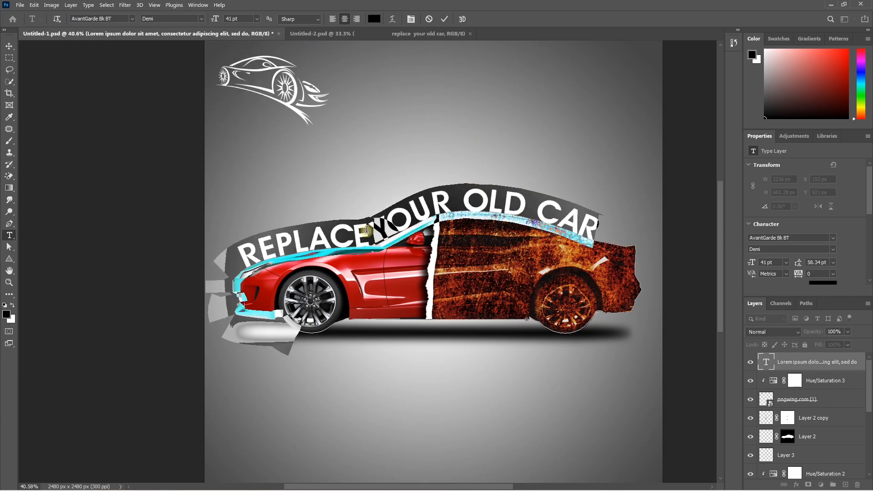
left_click(368, 232)
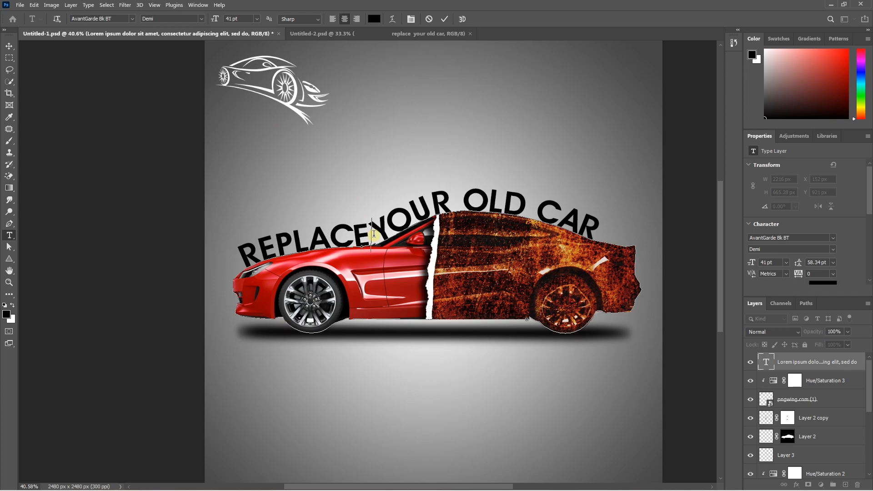
left_click_drag(248, 259, 274, 248)
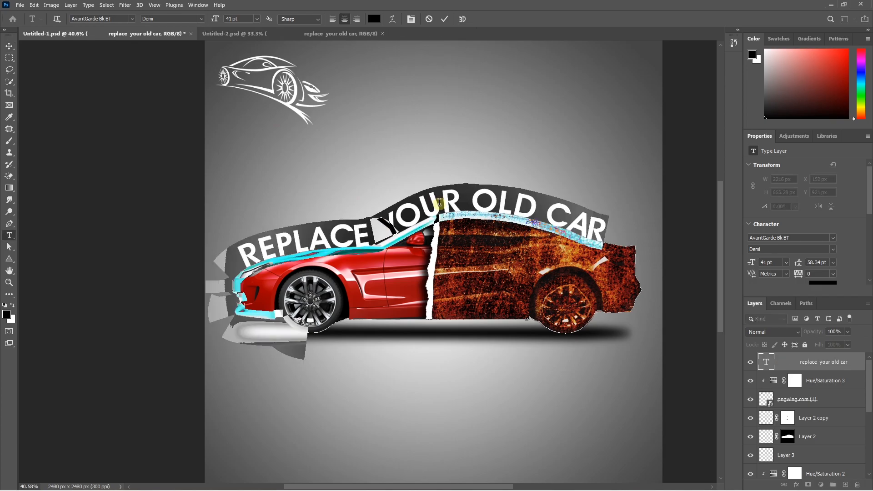
Step: Colour the curved text white and move it up 40 px to clear the car's outline
left_click(13, 305)
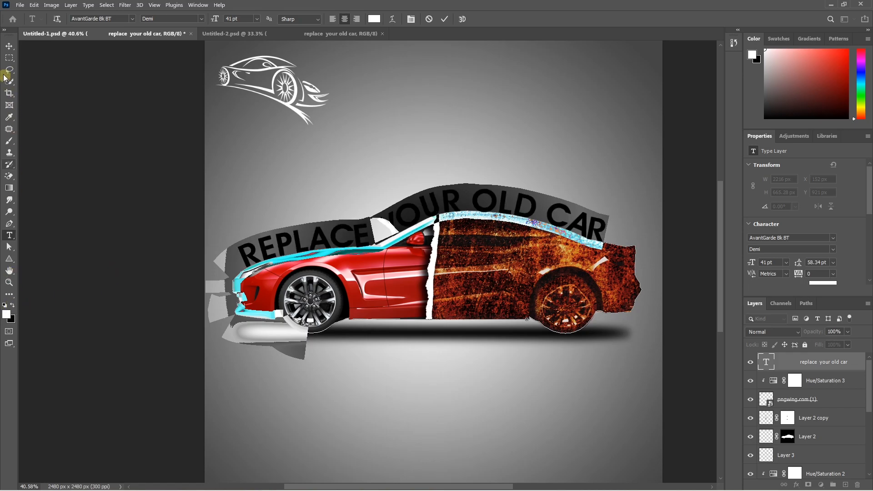
left_click(9, 46)
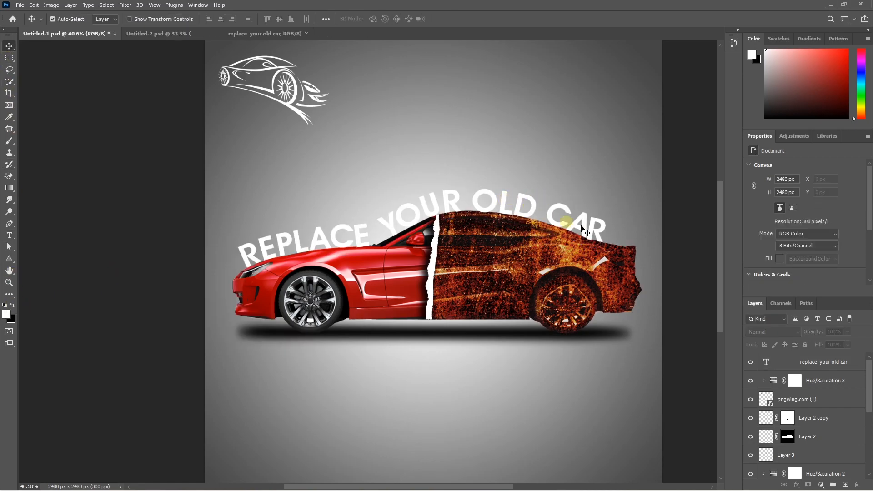
left_click(524, 211)
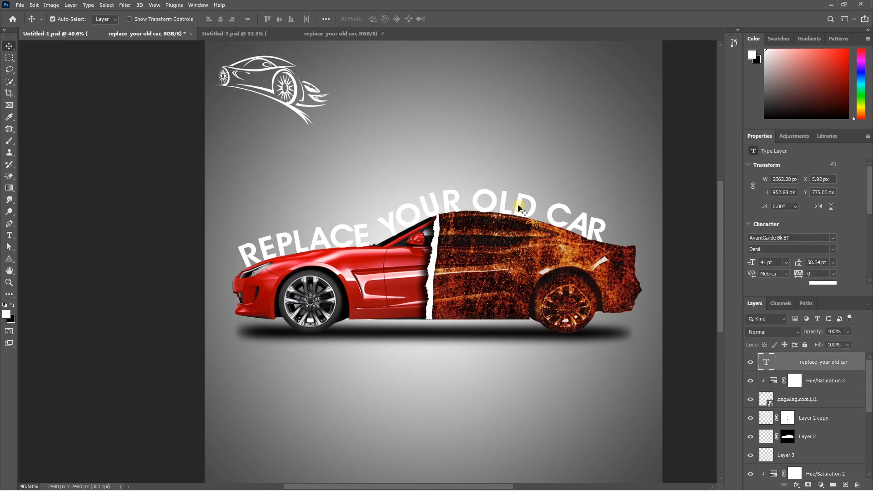
key("shift+Up")
key("shift+Up")
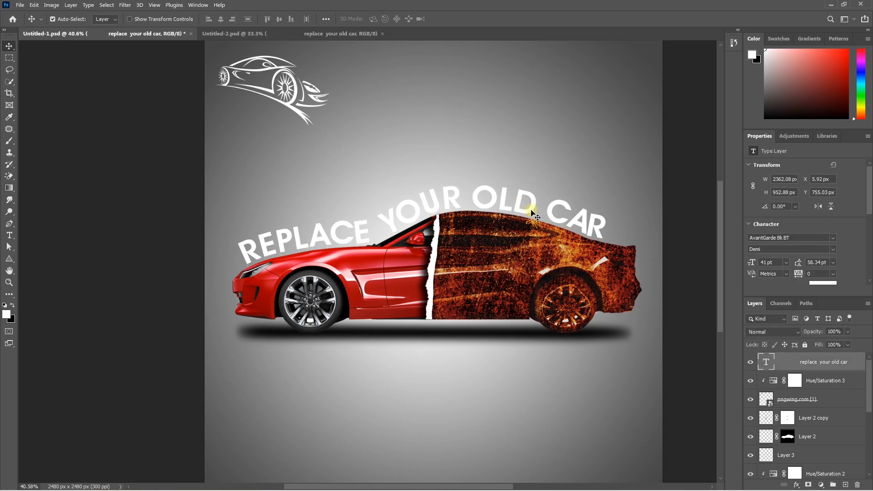
Step: Place a copy of the rust texture above the text layer with Normal blending at 100% opacity, and clip it to the text
scroll(828, 429, "down", 3)
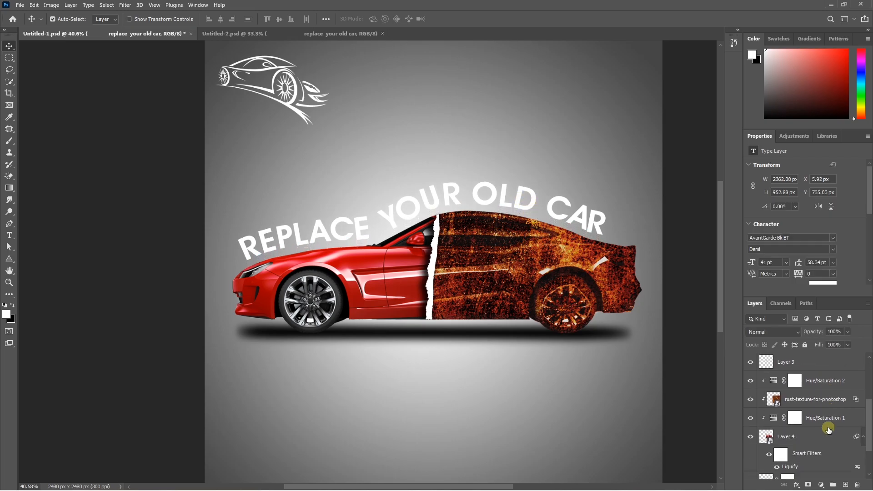
left_click_drag(816, 408, 811, 356)
left_click(773, 332)
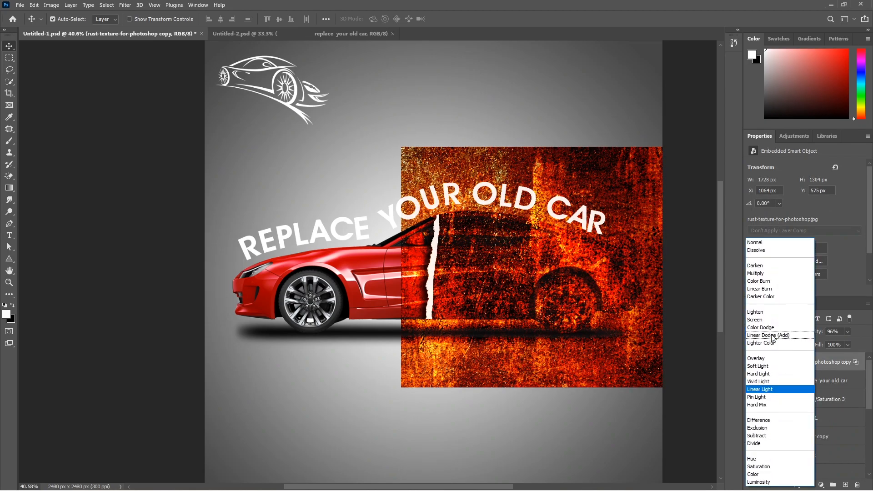
left_click(767, 243)
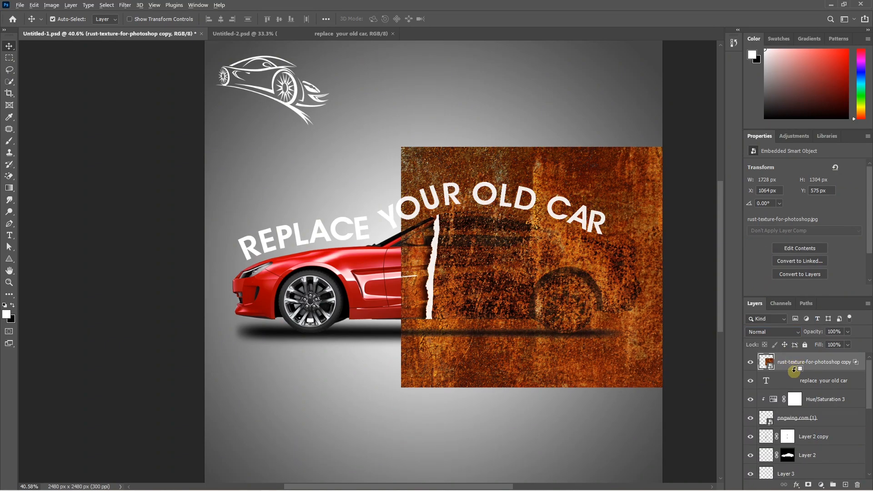
left_click(794, 369, "alt")
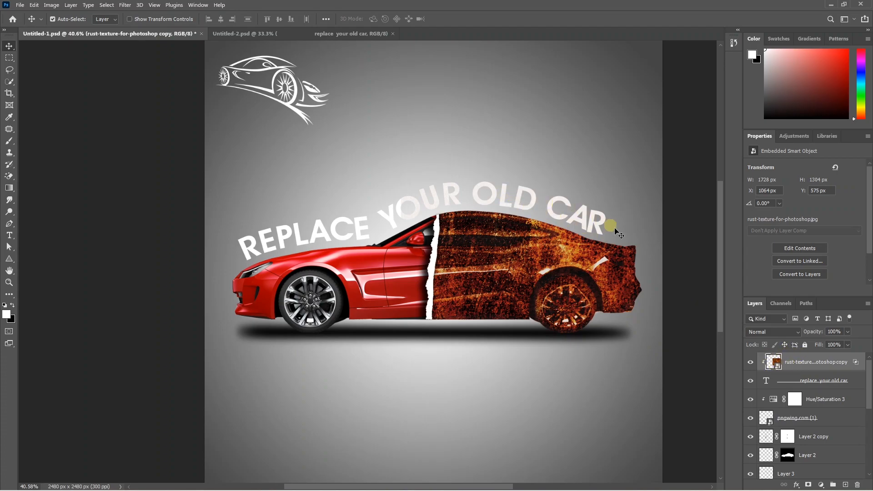
Step: Reset both Blend If ranges of the rust texture copy to 0–255 and shift the texture to cover only the words OLD CAR
double_click(855, 365)
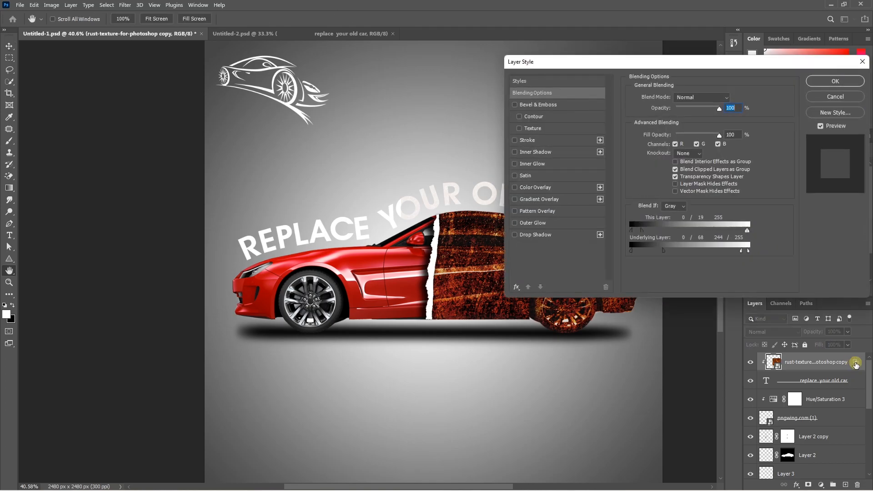
left_click_drag(661, 253, 627, 231)
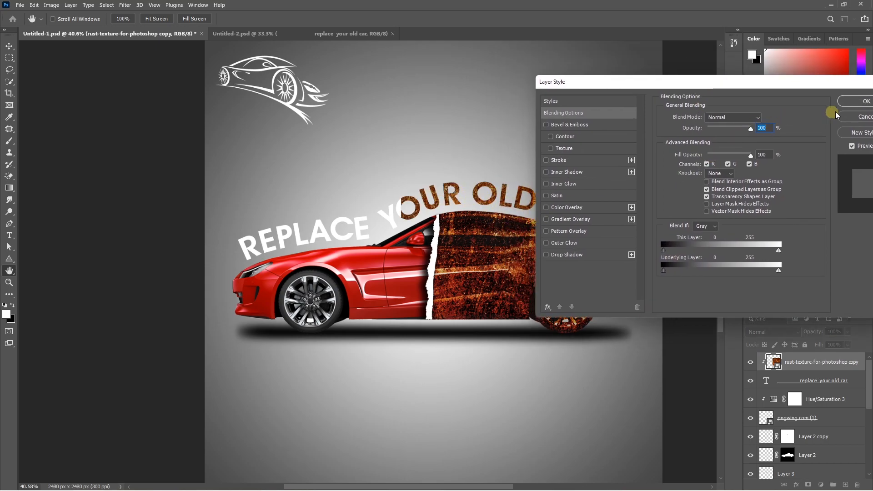
left_click(855, 101)
left_click_drag(519, 200, 583, 202)
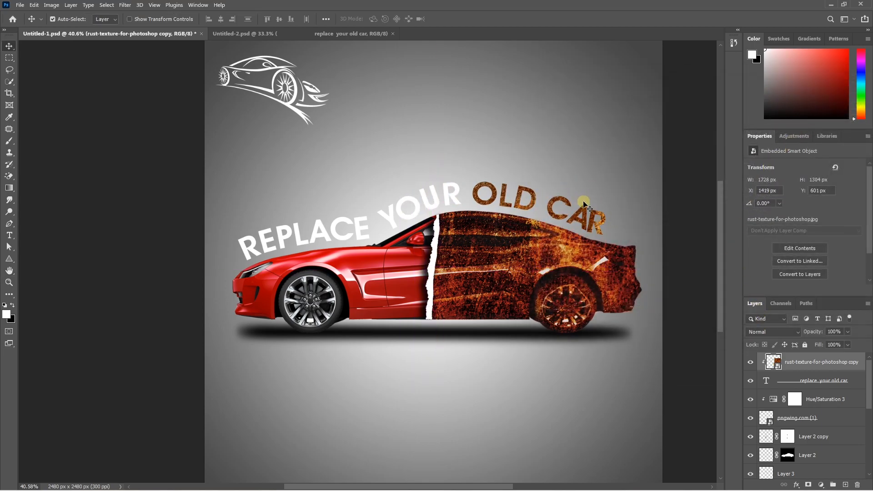
Step: Add a Bevel & Emboss effect to the slogan text layer with size 8 px and soften 2 px
left_click(800, 381)
left_click(796, 485)
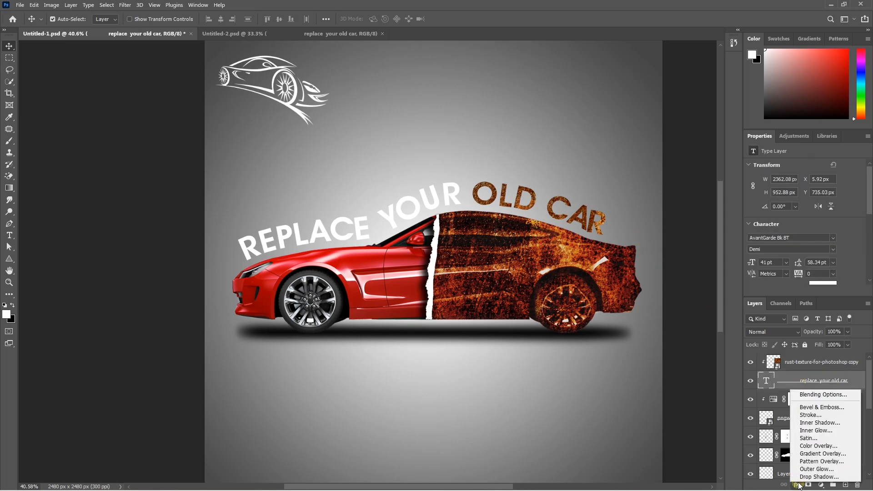
left_click(818, 406)
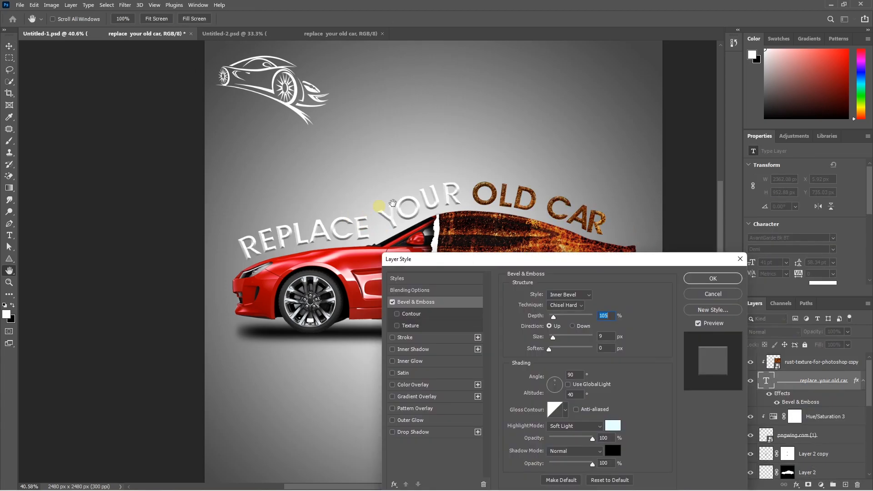
left_click_drag(552, 337, 554, 353)
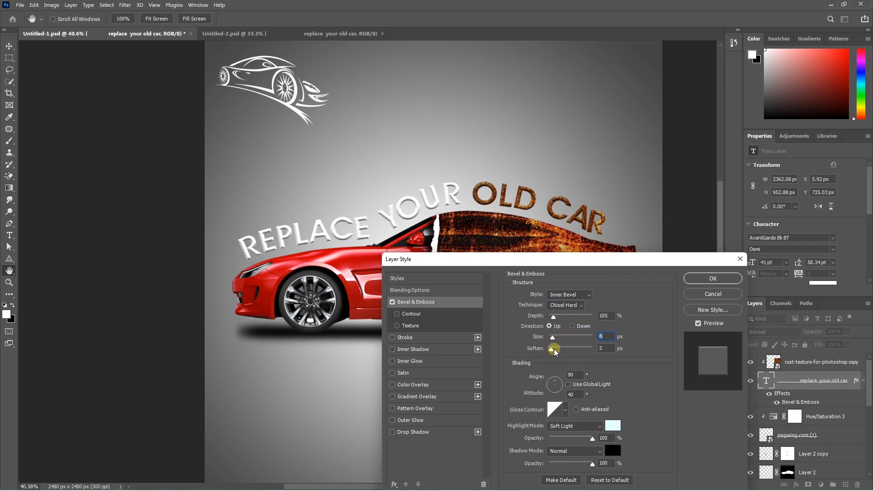
left_click(712, 278)
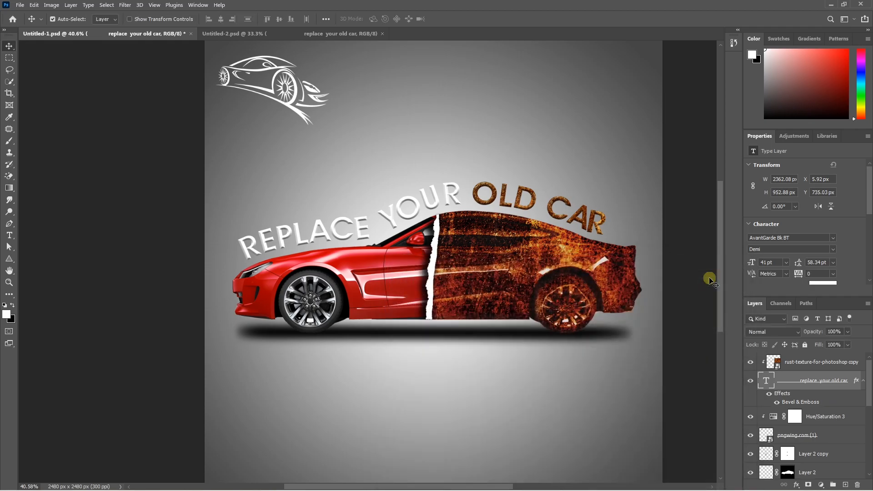
Step: Recolour only the words REPLACE YOUR in the curved slogan to red
double_click(456, 196)
left_click_drag(459, 191, 235, 223)
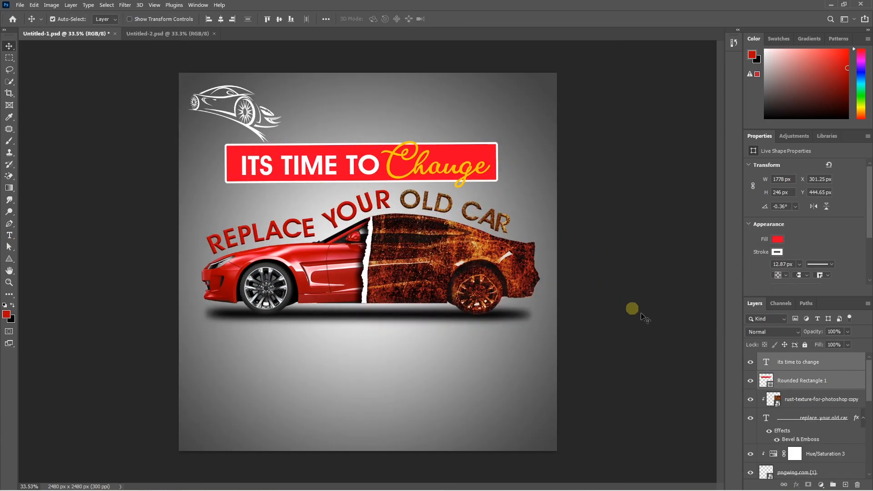
Step: Tilt the ITS TIME TO Change banner and its text to about -11.6°, raise them above the slogan, and rotate the car logo level
key("ctrl+t")
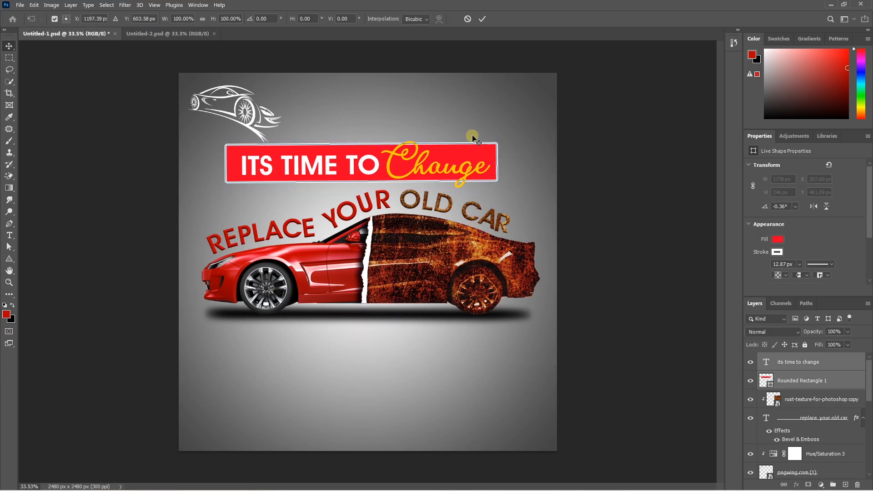
left_click_drag(505, 135, 495, 98)
left_click_drag(444, 159, 460, 146)
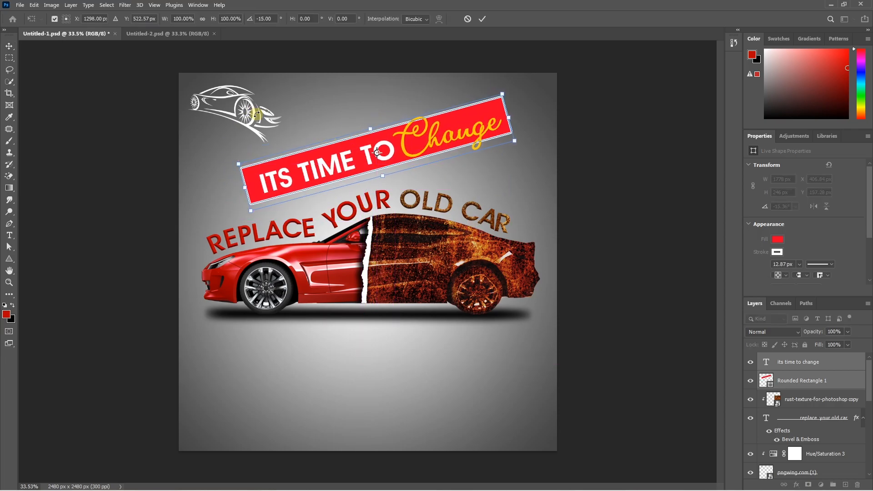
key("Escape")
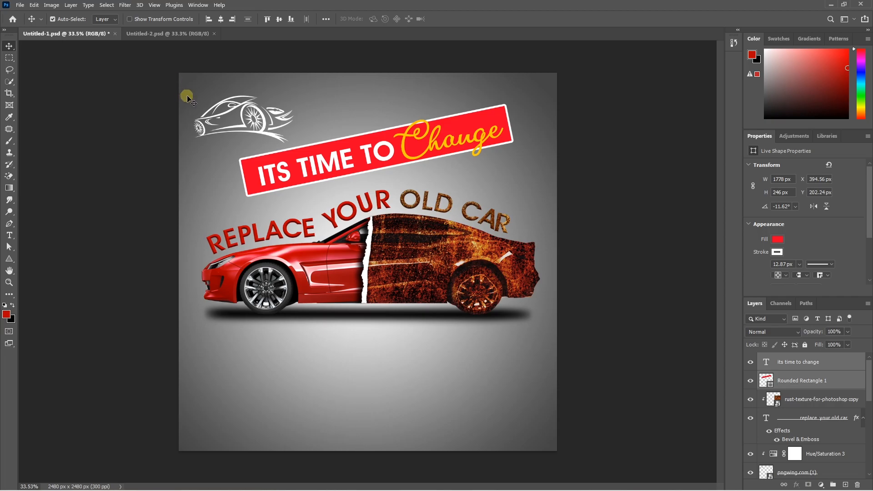
Step: Choose the 31 px chain-link brush and add a new empty layer above the banner text
key("b")
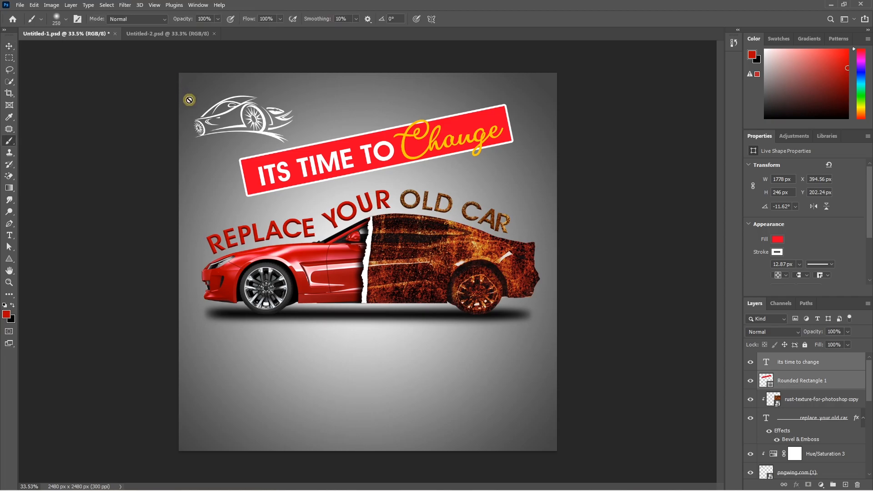
left_click(66, 20)
left_click(76, 103)
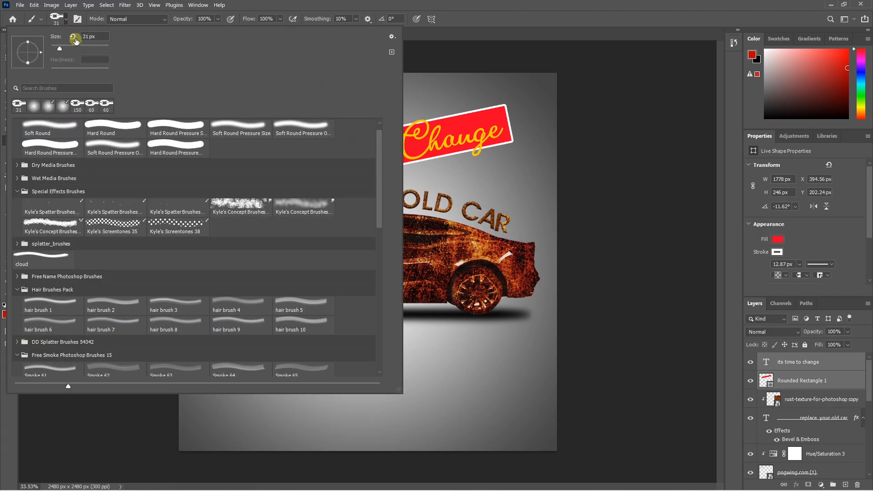
left_click(65, 20)
left_click(846, 484)
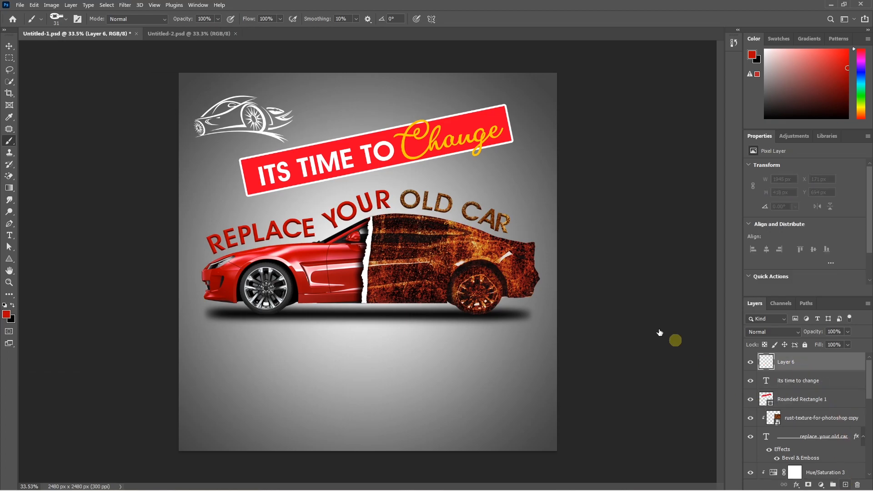
Step: Undo the trial chain stroke and set the colours to white foreground and black background
left_click_drag(349, 137, 359, 75)
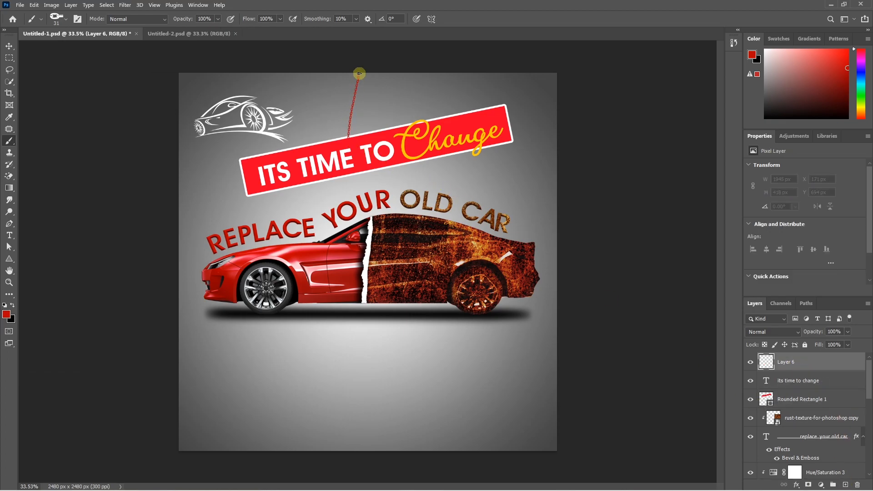
key("ctrl+z")
left_click(5, 305)
left_click(14, 305)
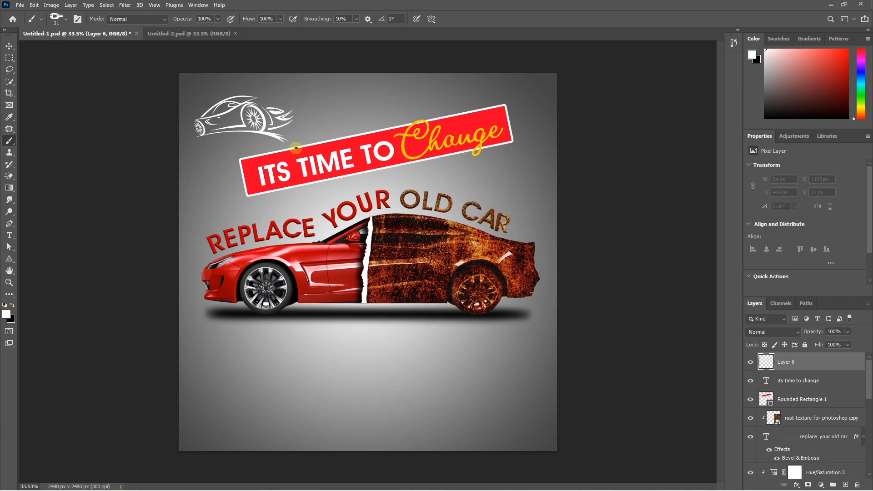
Step: Paint two white vertical chains with a 100 px brush from the canvas's upper edge to the banner, and place their layer beneath Rounded Rectangle 1
key("bracketright")
left_click(331, 68)
left_click_drag(331, 67, 331, 149)
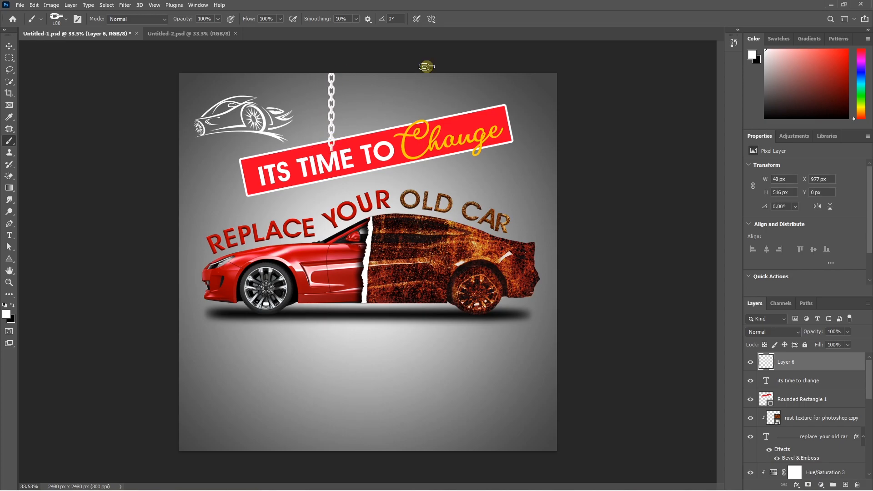
left_click_drag(427, 72, 426, 127)
key("v")
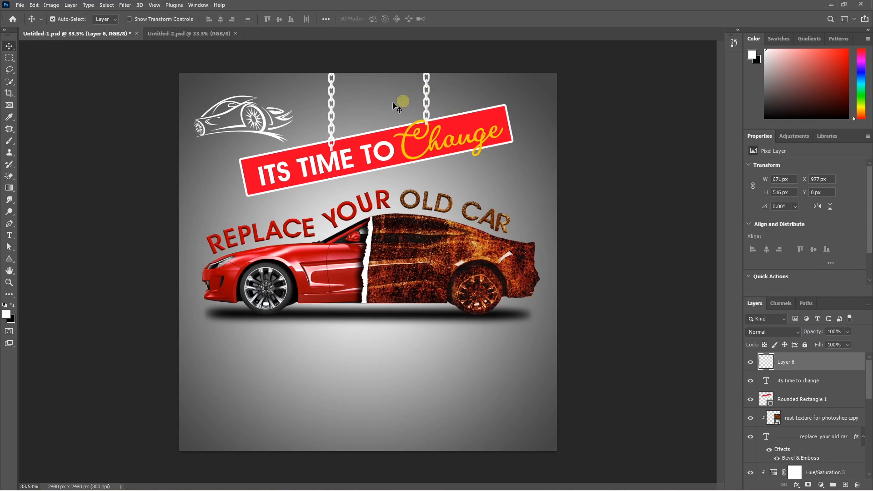
left_click_drag(800, 362, 801, 408)
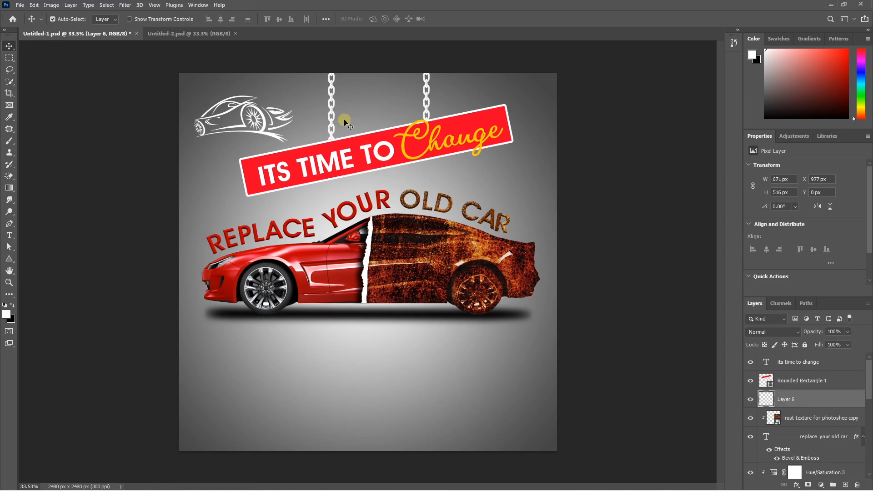
Step: Duplicate the rust texture directly above the chain layer, shift it over both chains, and clip it to them
left_click(814, 419)
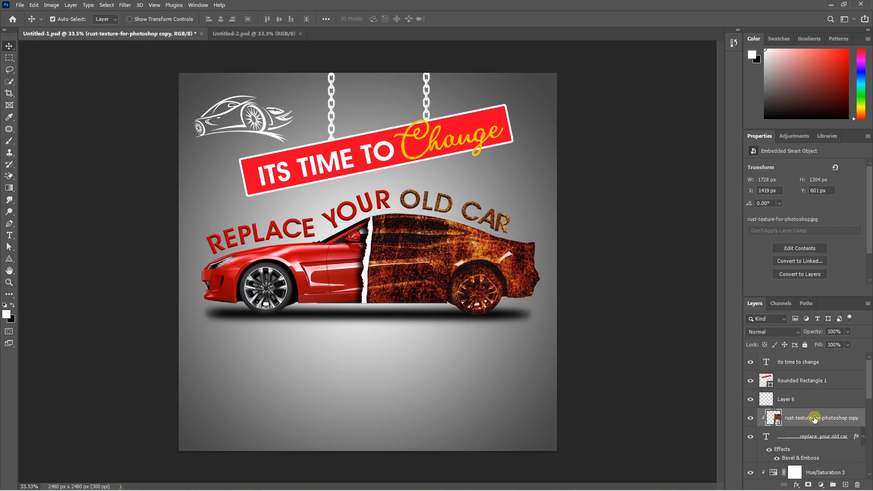
left_click_drag(802, 420, 790, 391)
left_click_drag(498, 276, 377, 151)
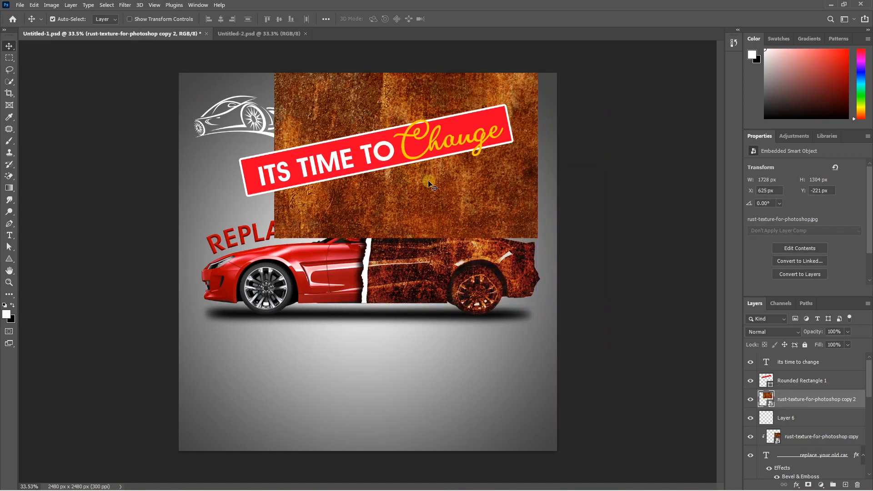
left_click(792, 408, "alt")
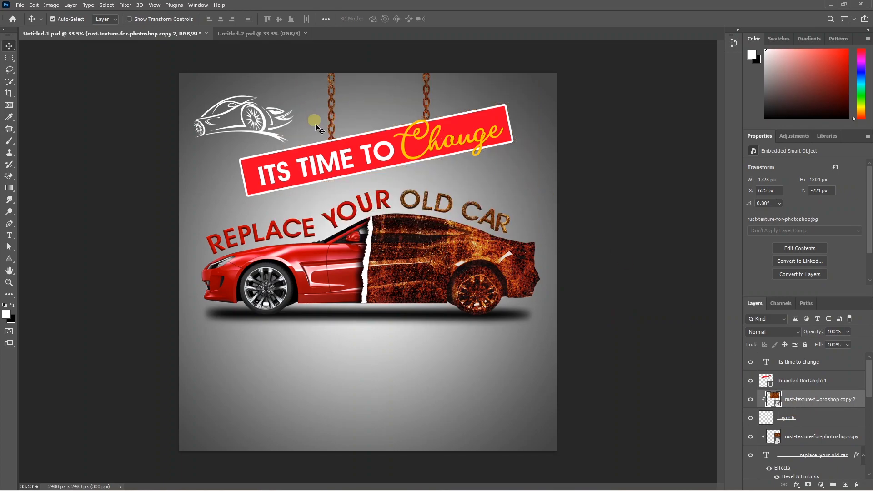